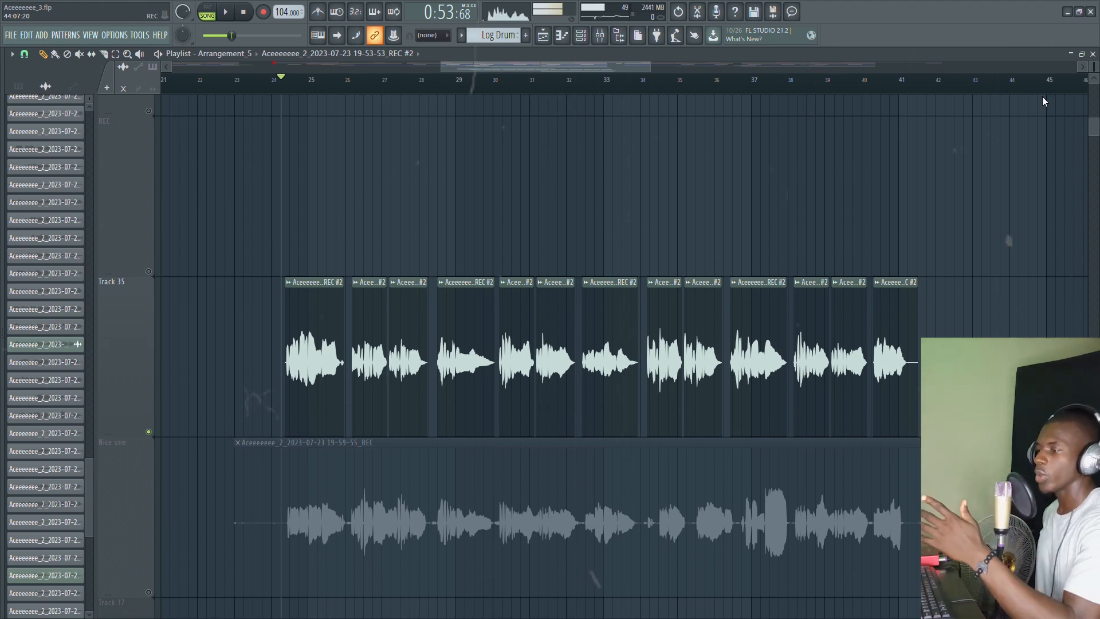
# Step: Unsolo the vocal track, play the full arrangement, and show the mixer with F9
pyautogui.press('space')
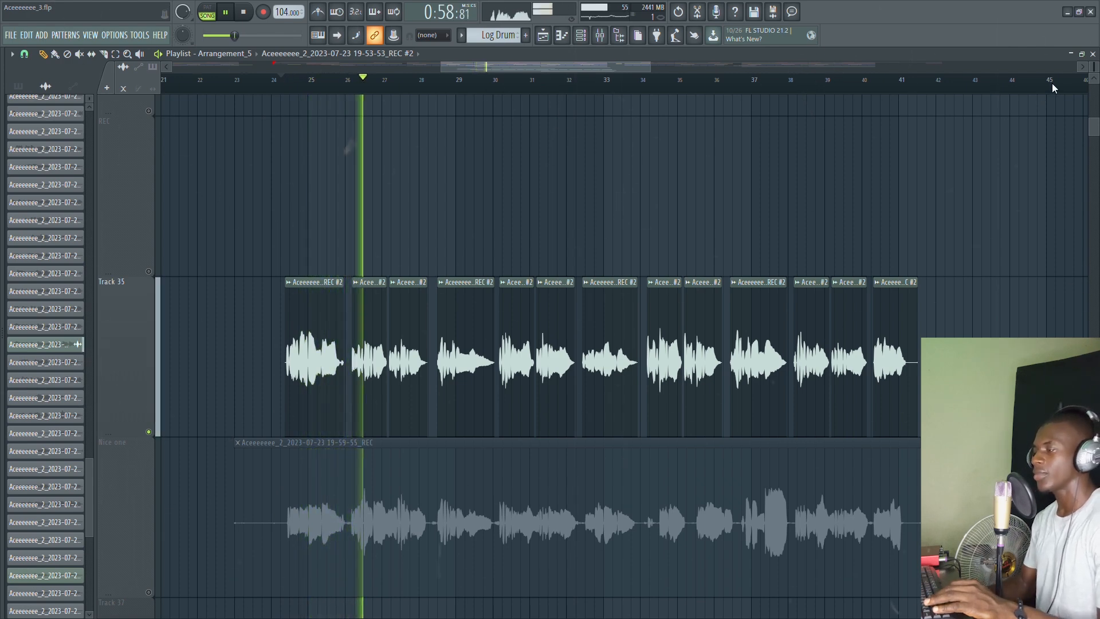
pyautogui.press('space')
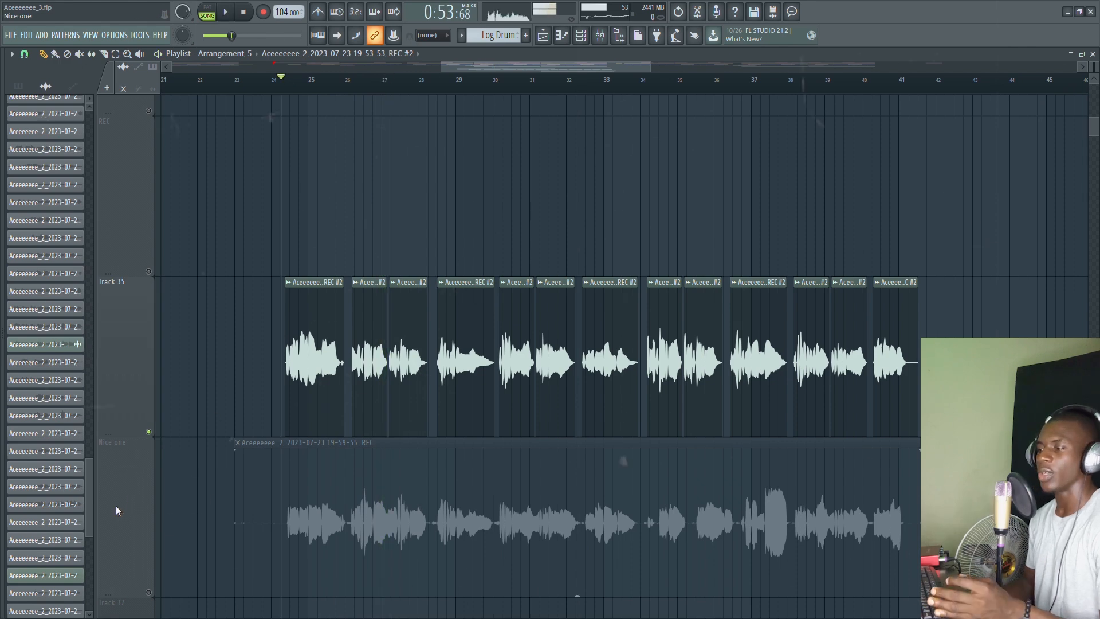
pyautogui.rightClick(149, 431)
pyautogui.press('space')
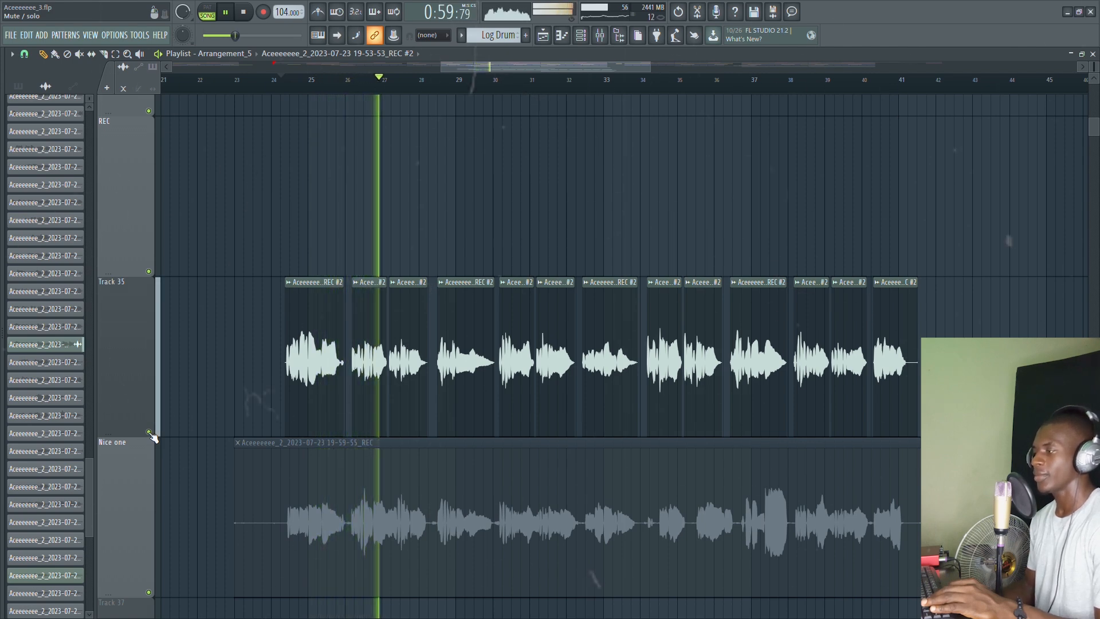
pyautogui.press('space')
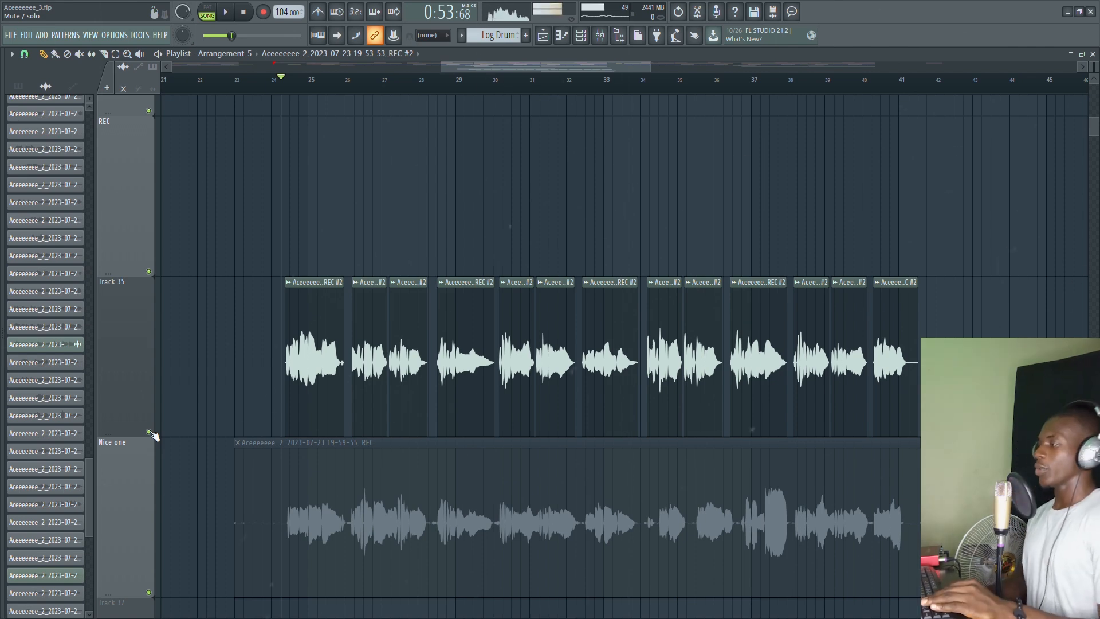
pyautogui.click(607, 35)
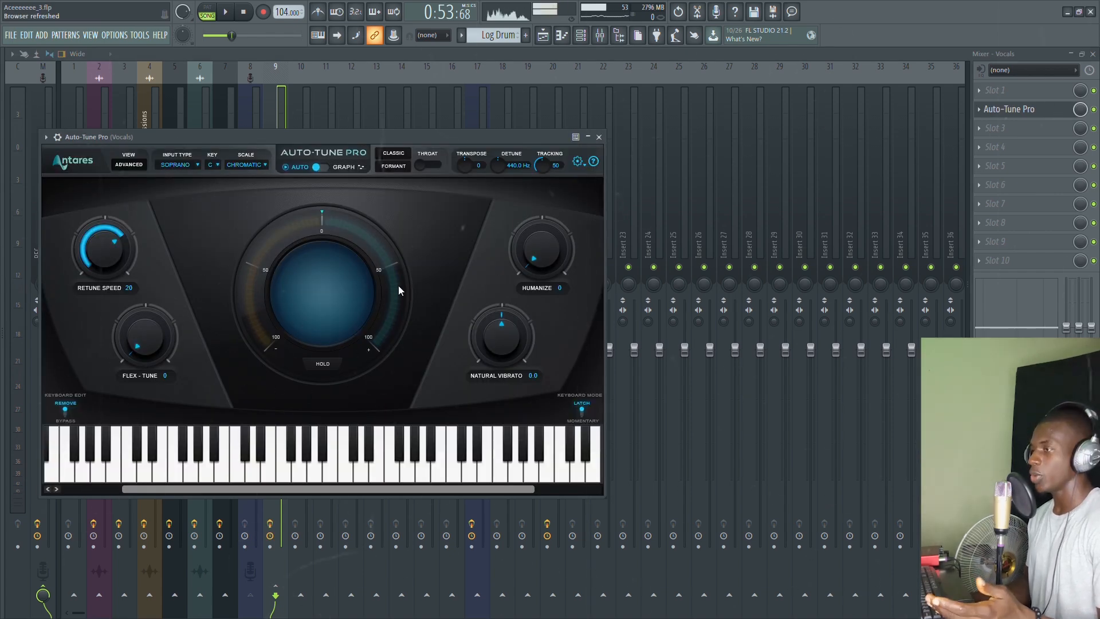
# Step: Speed Auto-Tune Pro's retune to about 11, with Flex-Tune about 11 and Humanize about 17
pyautogui.moveTo(241, 137); pyautogui.dragTo(275, 137)
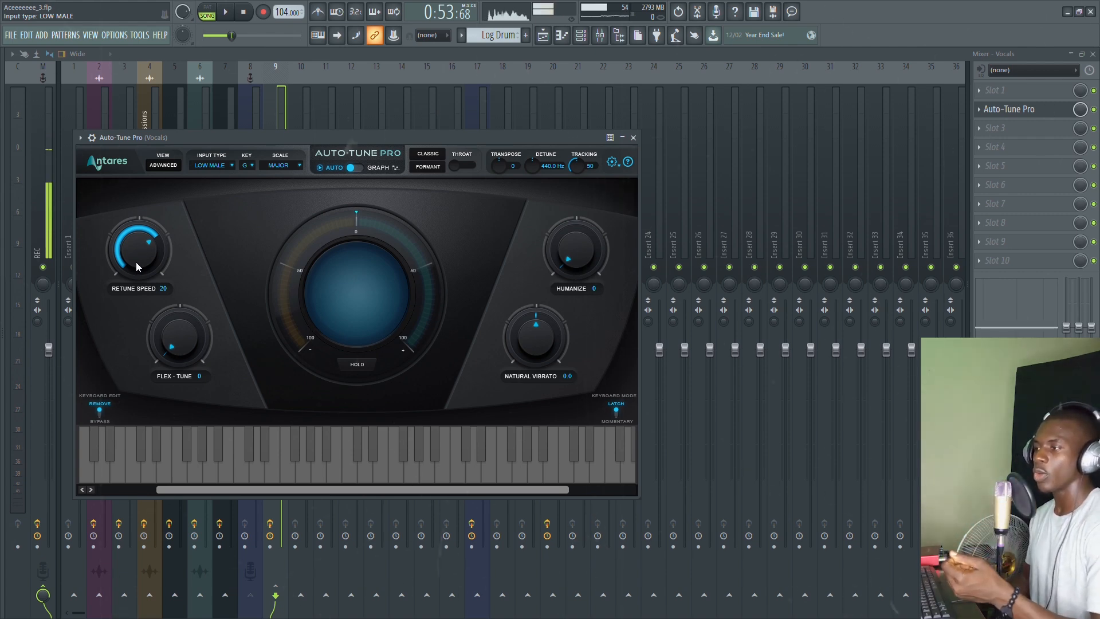
pyautogui.moveTo(136, 263); pyautogui.dragTo(134, 249)
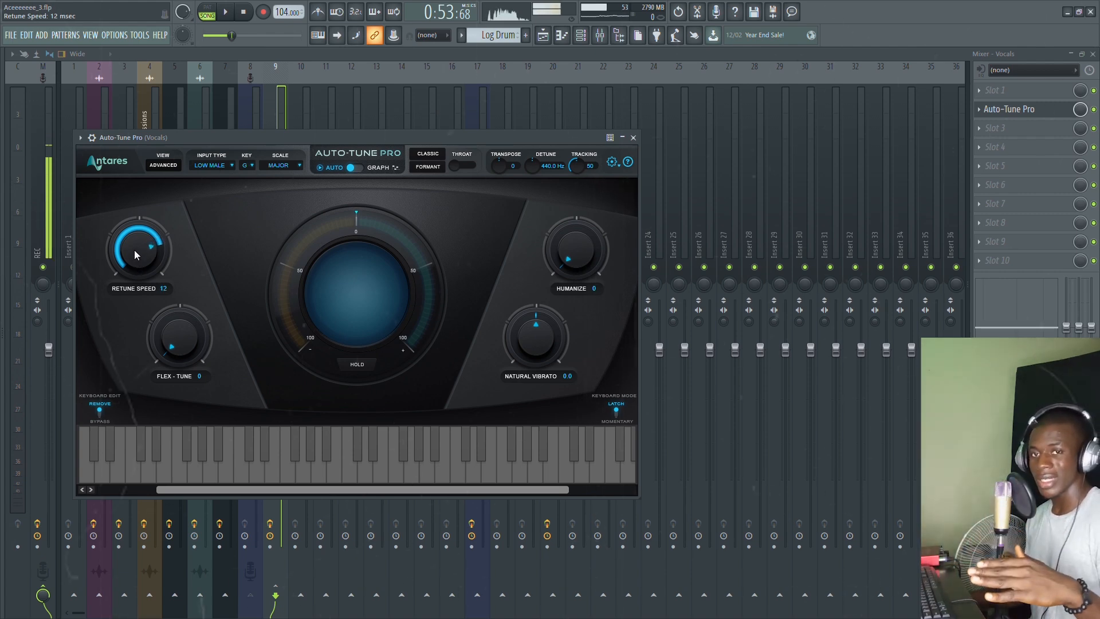
pyautogui.moveTo(134, 250); pyautogui.dragTo(135, 249)
pyautogui.moveTo(169, 351); pyautogui.dragTo(165, 335)
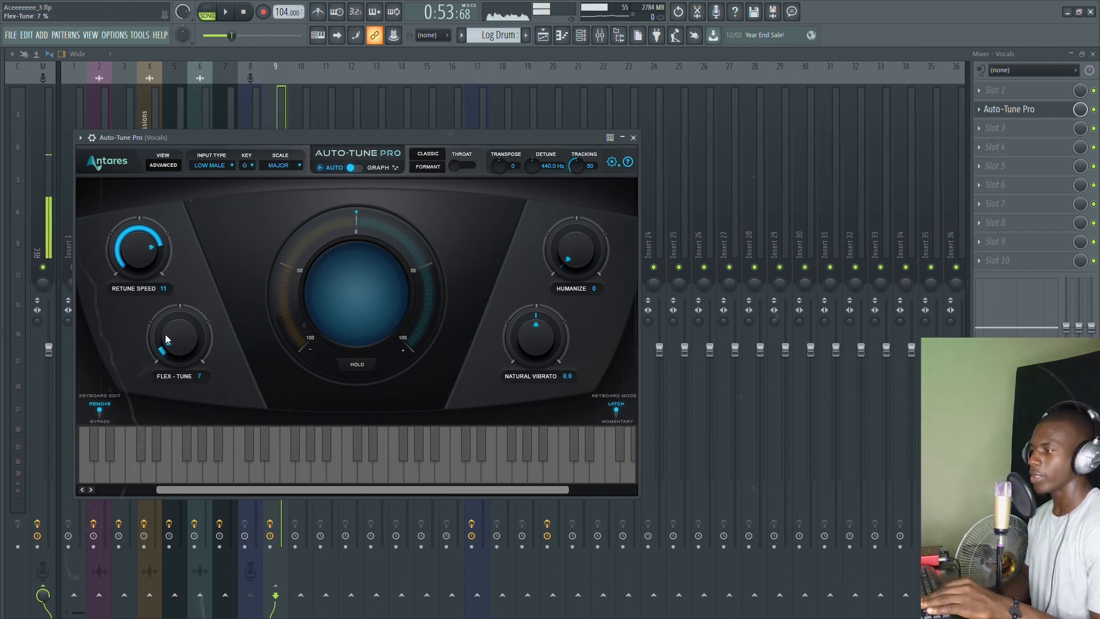
pyautogui.moveTo(590, 273); pyautogui.dragTo(576, 246)
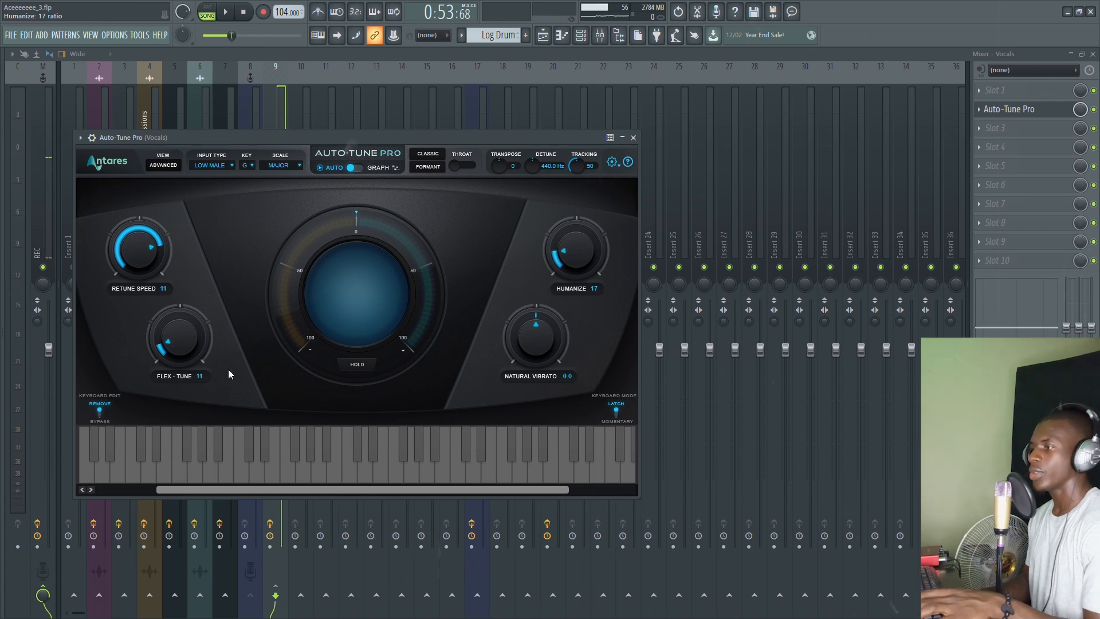
pyautogui.moveTo(182, 339); pyautogui.dragTo(180, 336)
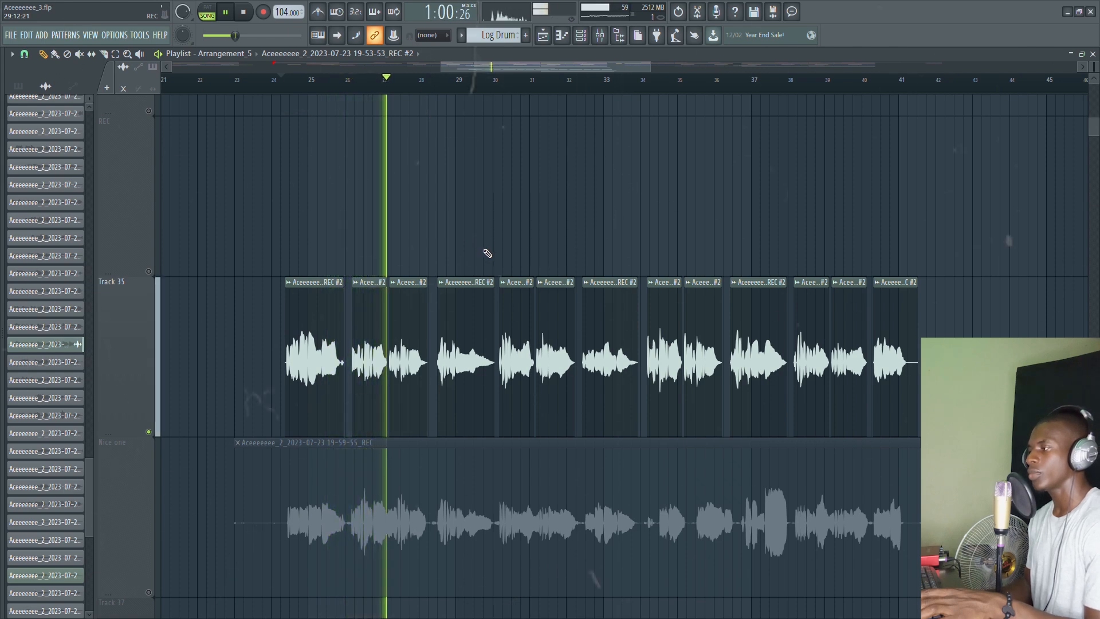
pyautogui.press('space')
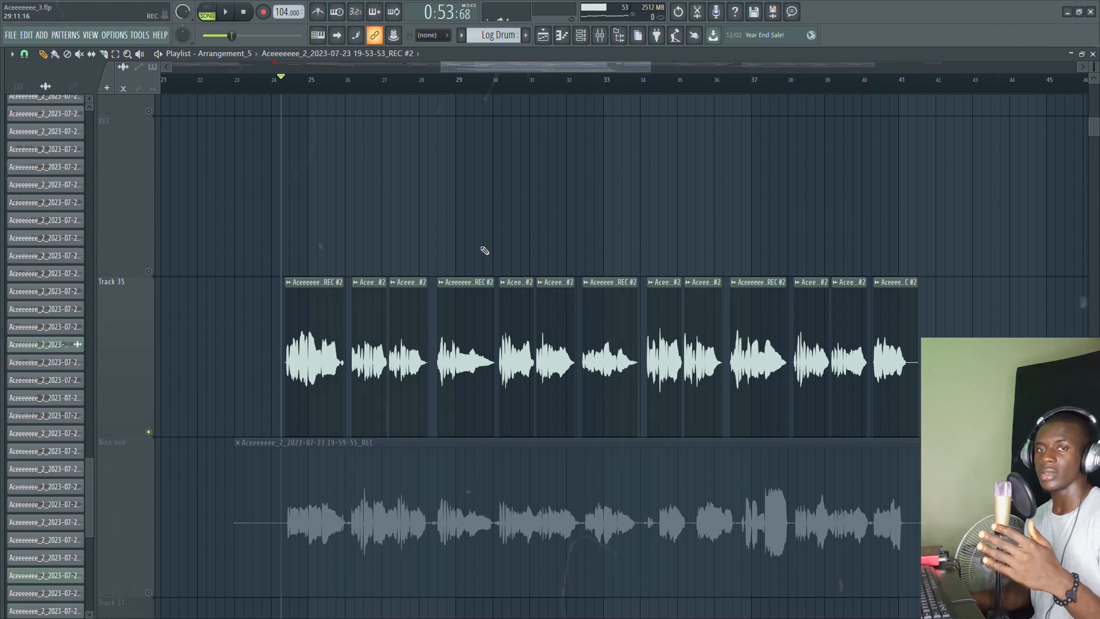
pyautogui.click(613, 39)
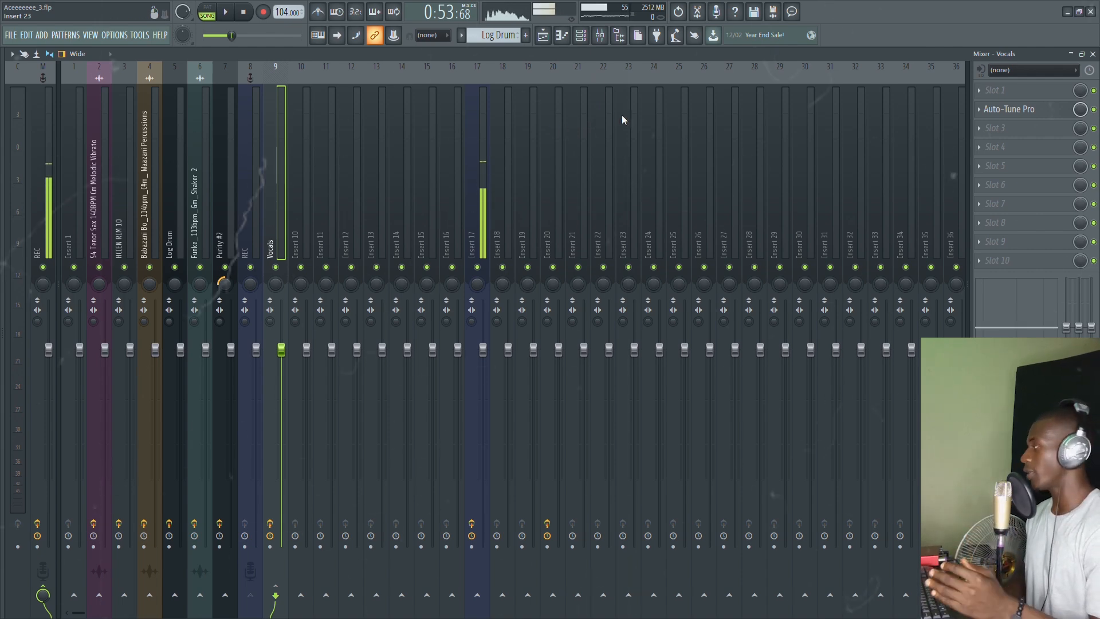
# Step: Move Auto-Tune Pro to the first slot and place the Fruity Parametric EQ 2 window aside
pyautogui.moveTo(1008, 109); pyautogui.dragTo(1008, 90)
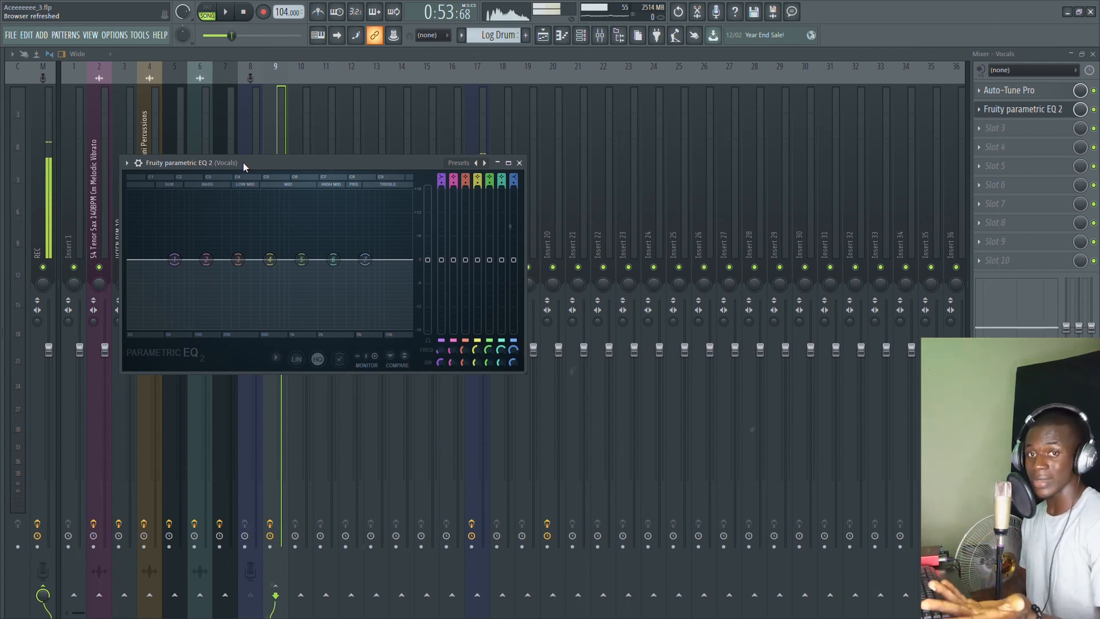
pyautogui.moveTo(243, 163); pyautogui.dragTo(277, 170)
pyautogui.scroll(-2, 475, 188)
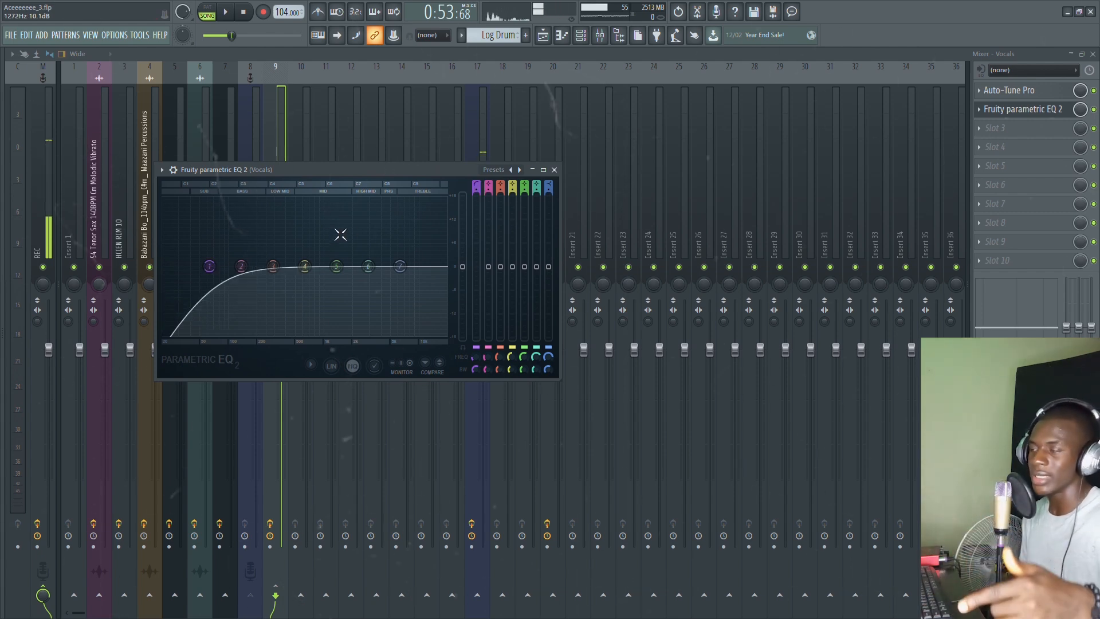
pyautogui.scroll(1, 481, 196)
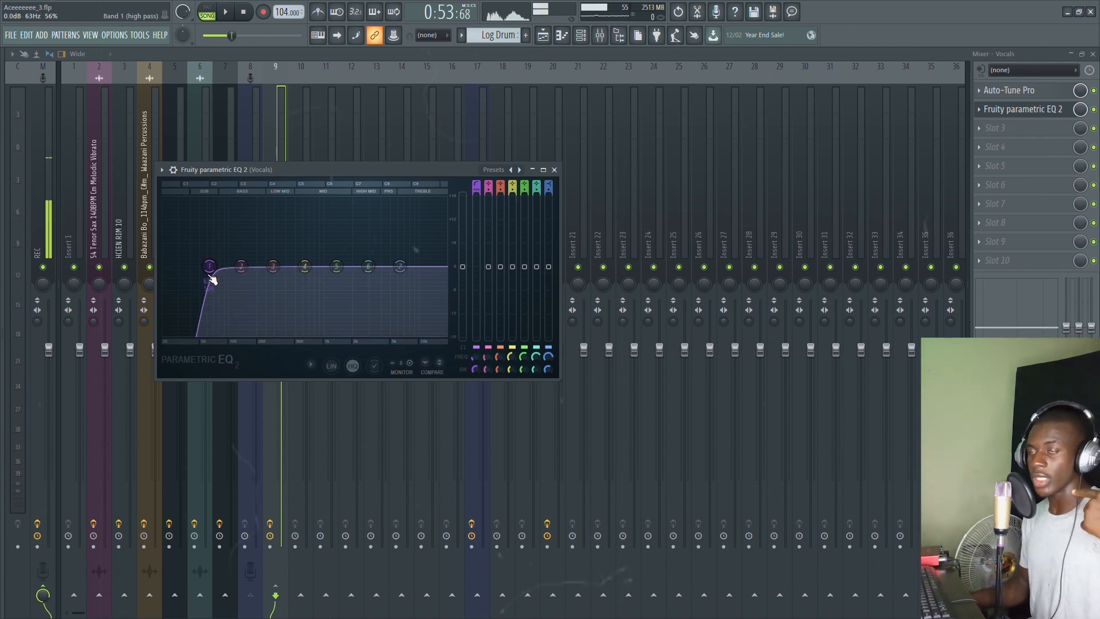
pyautogui.moveTo(279, 169); pyautogui.dragTo(526, 172)
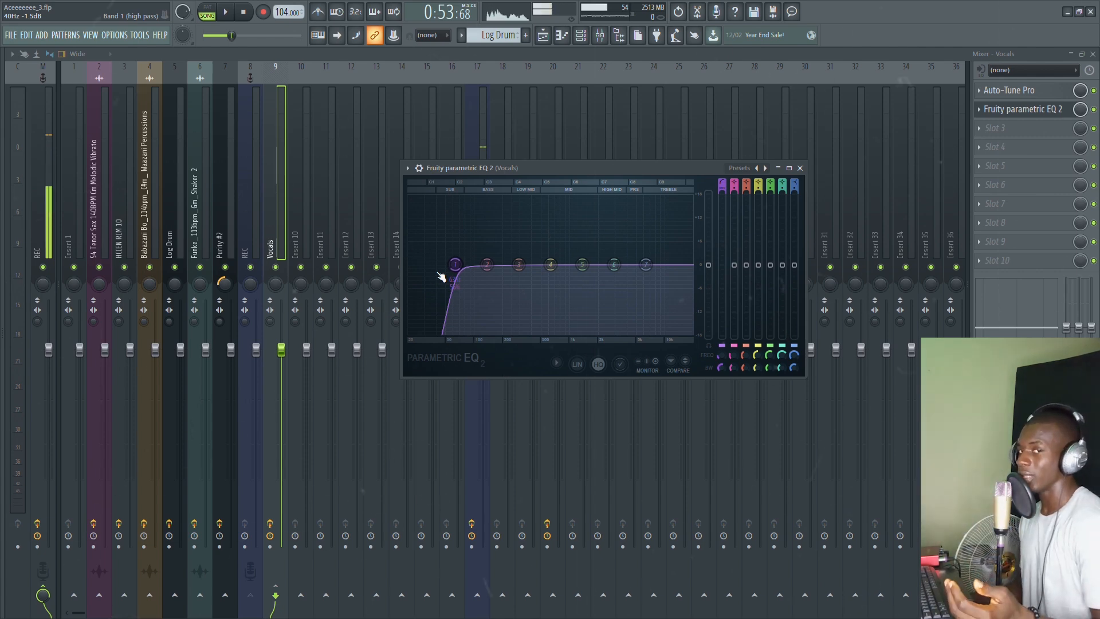
# Step: During playback, raise the EQ's band 1 low cut to about 126 Hz
pyautogui.press('space')
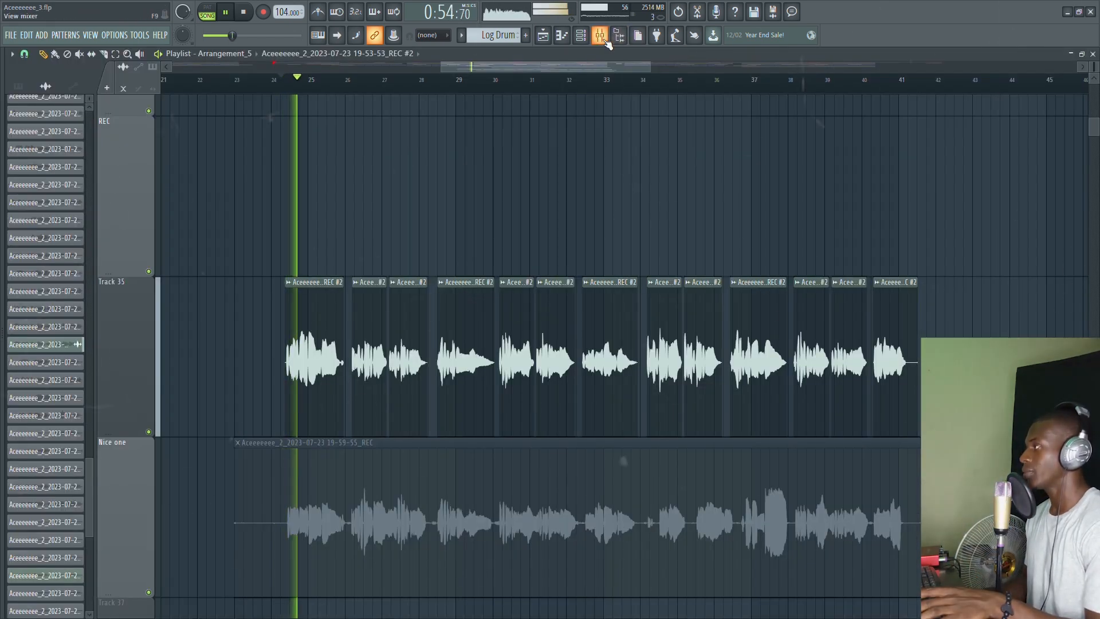
pyautogui.click(600, 38)
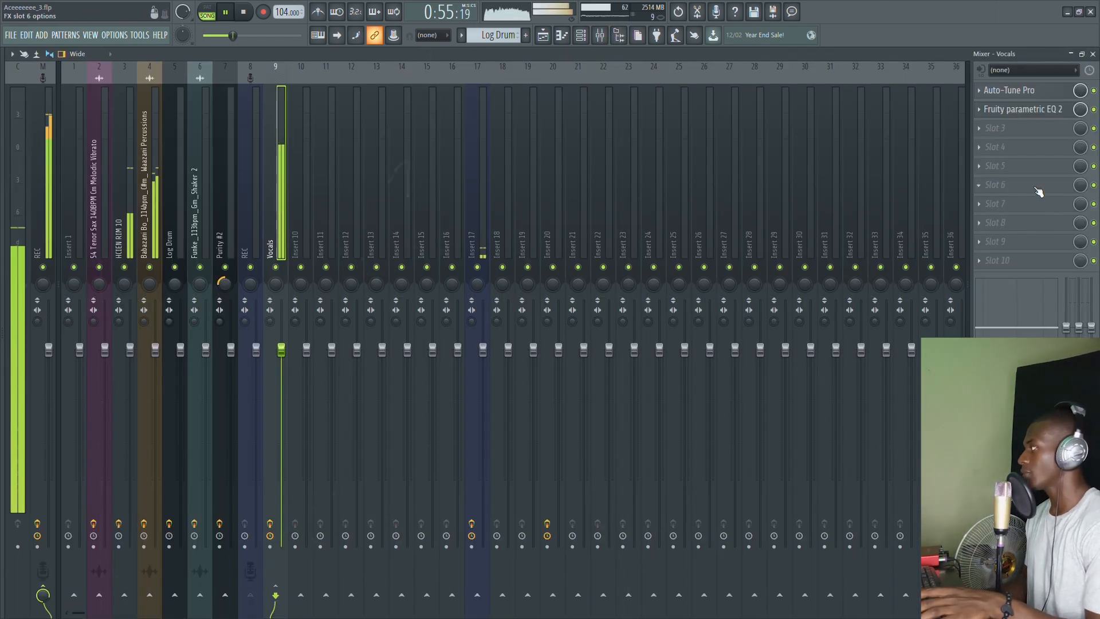
pyautogui.click(1022, 109)
pyautogui.moveTo(457, 266)
pyautogui.mouseDown()
pyautogui.moveTo(485, 264)
pyautogui.moveTo(477, 265)
pyautogui.mouseUp()
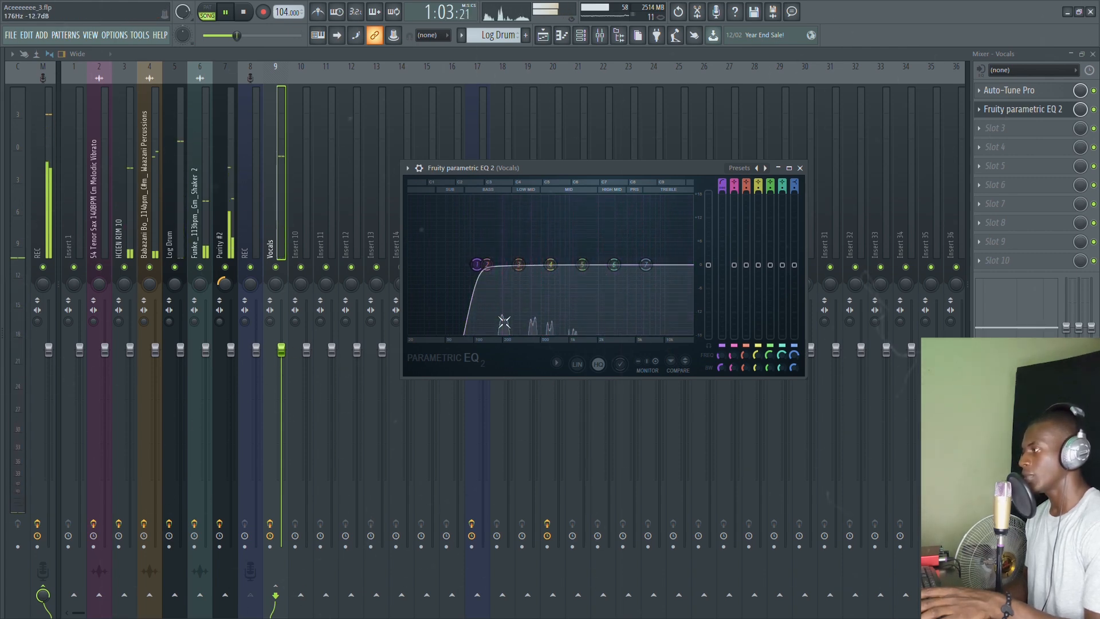
# Step: Move EQ band 2 to about 197 Hz and pull it into a narrow low-mid dip
pyautogui.moveTo(487, 264); pyautogui.dragTo(499, 232)
pyautogui.scroll(-5, 504, 265)
pyautogui.press('space')
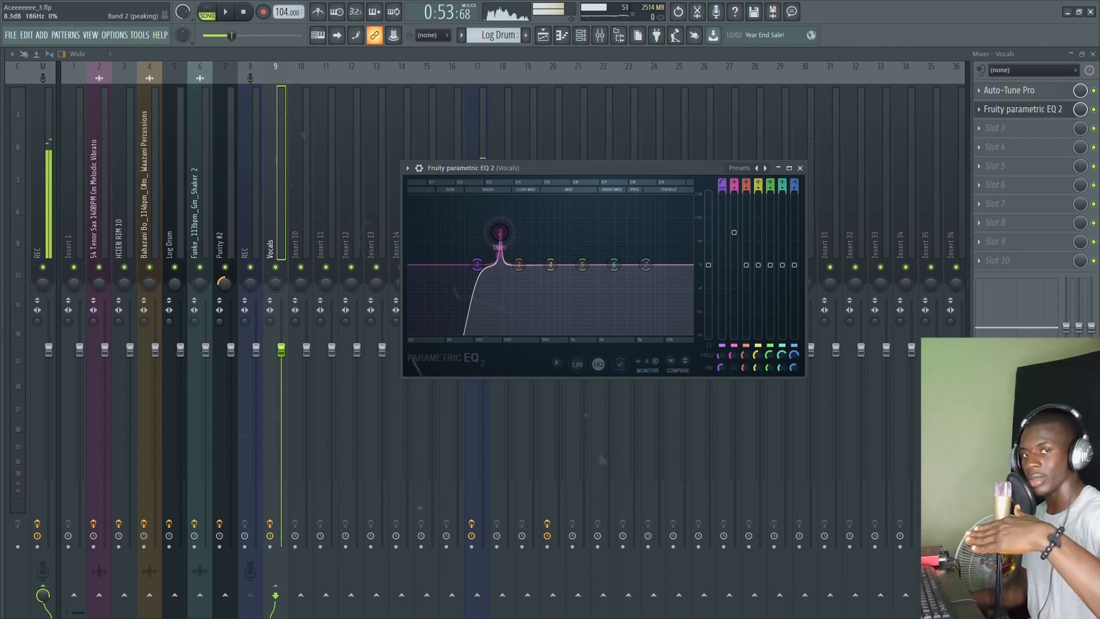
pyautogui.press('space')
pyautogui.moveTo(500, 232); pyautogui.dragTo(540, 221)
pyautogui.scroll(-5, 518, 265)
pyautogui.scroll(-5, 549, 269)
pyautogui.press('space')
# Step: Move band 7's high cut up to about 11328 Hz, then close the EQ
pyautogui.moveTo(646, 265); pyautogui.dragTo(649, 264)
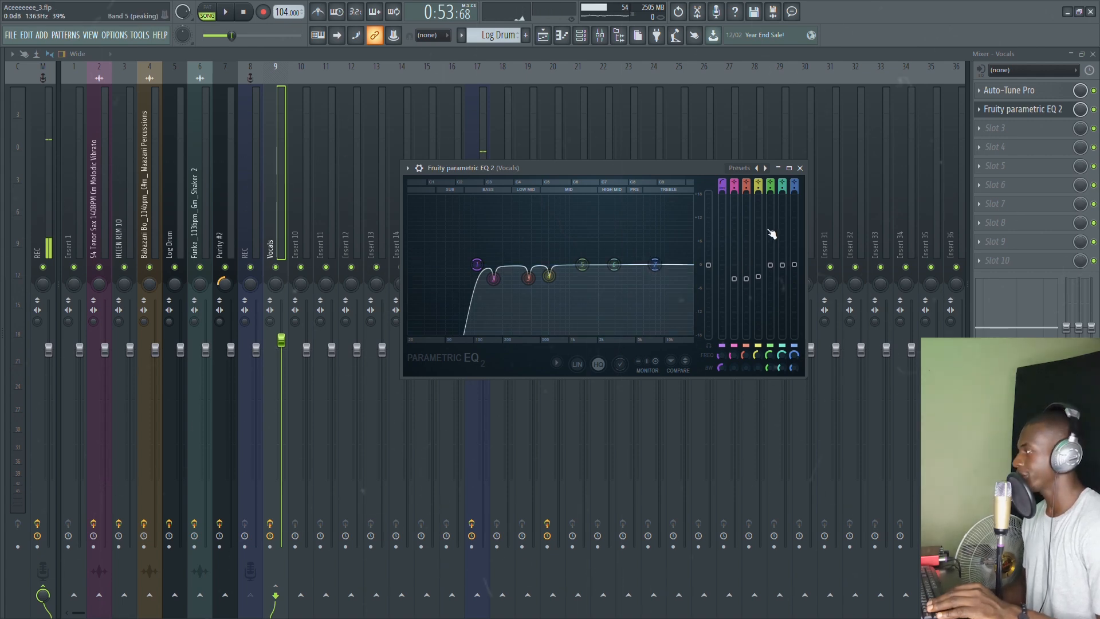
pyautogui.press('space')
pyautogui.scroll(-3, 795, 185)
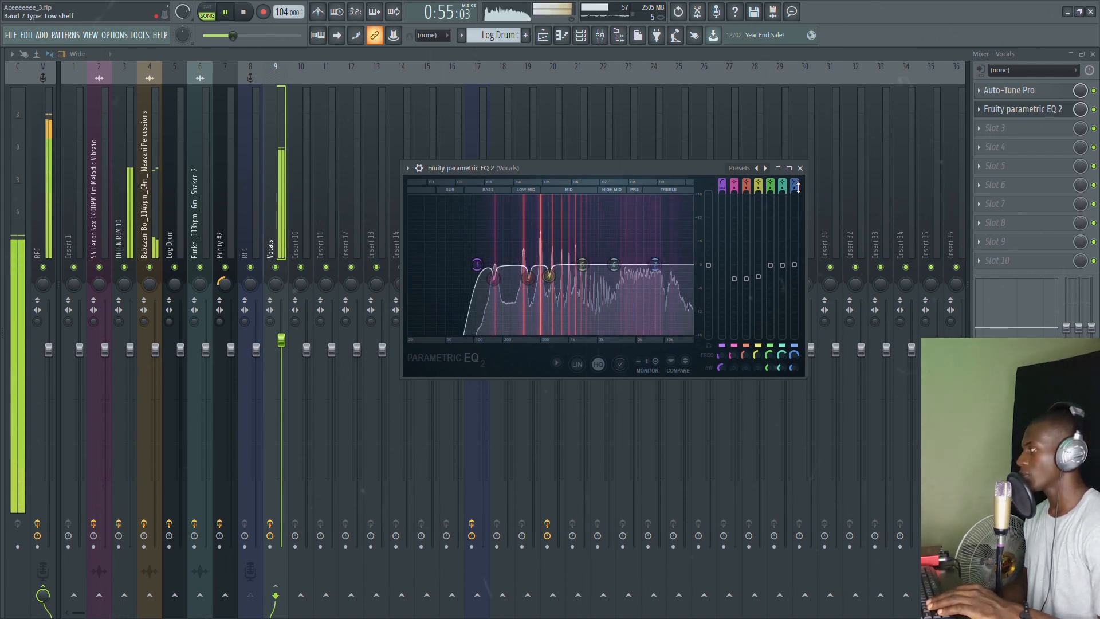
pyautogui.scroll(-2, 797, 187)
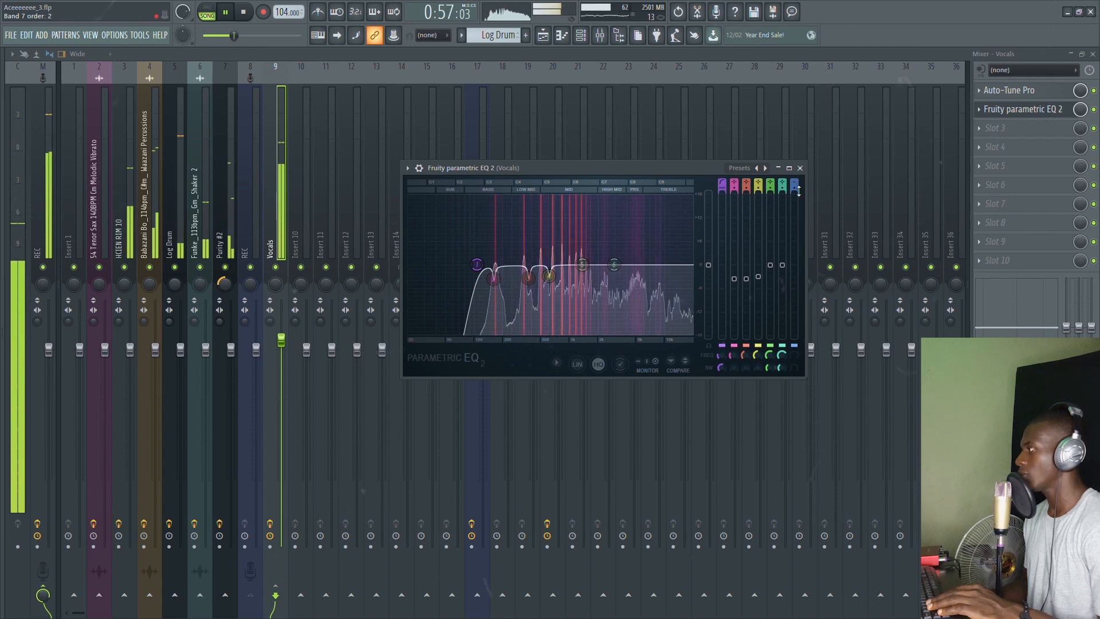
pyautogui.scroll(-2, 797, 190)
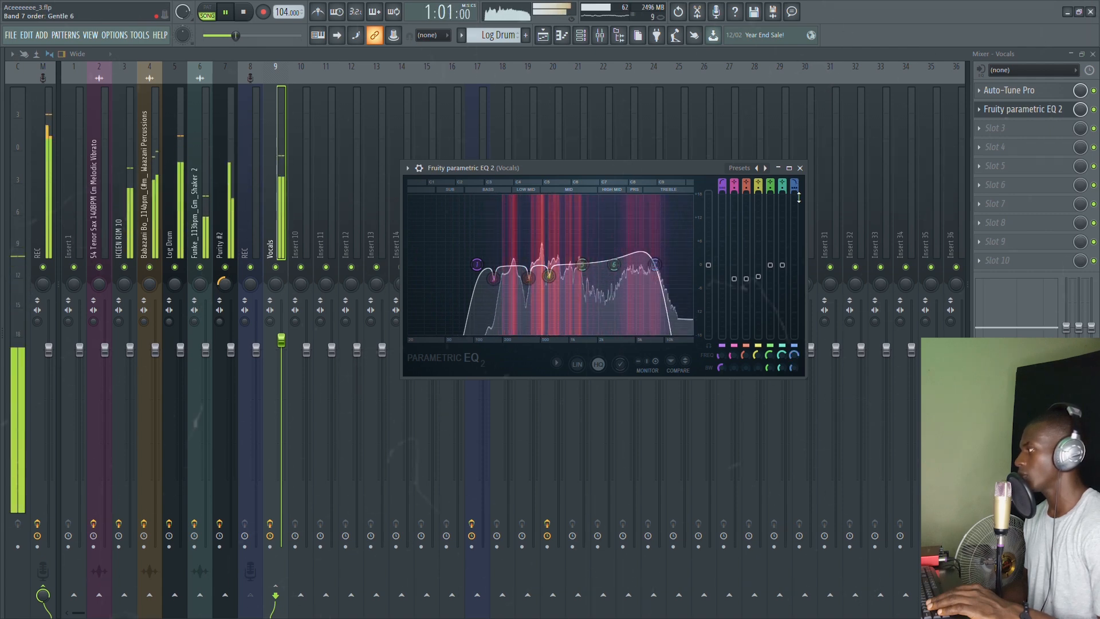
pyautogui.scroll(5, 660, 270)
pyautogui.moveTo(660, 271); pyautogui.dragTo(685, 265)
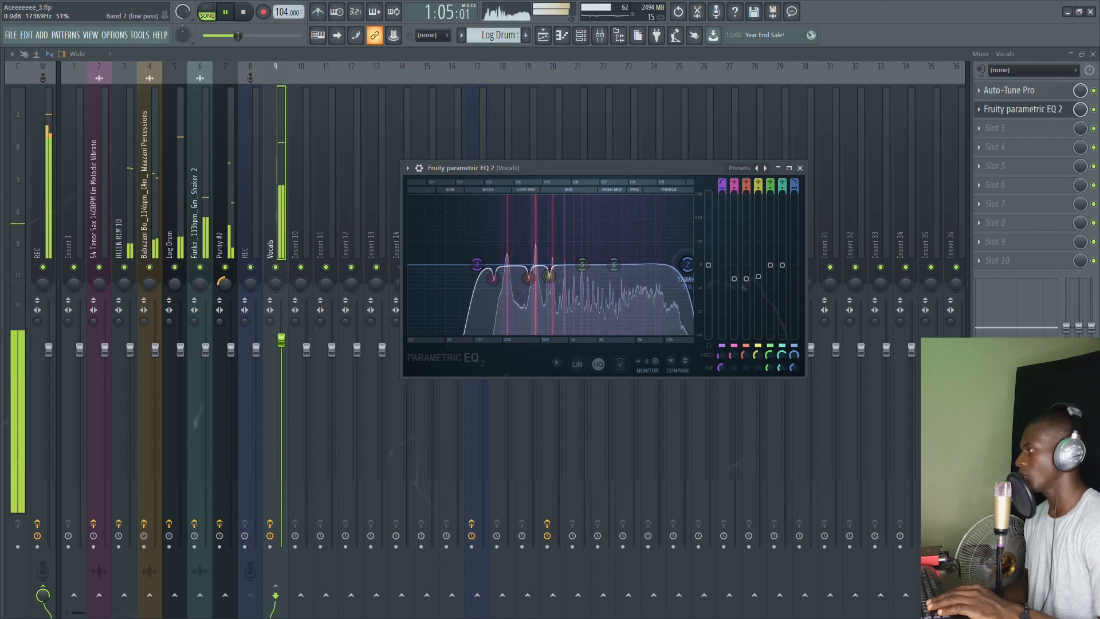
pyautogui.press('Escape')
pyautogui.press('space')
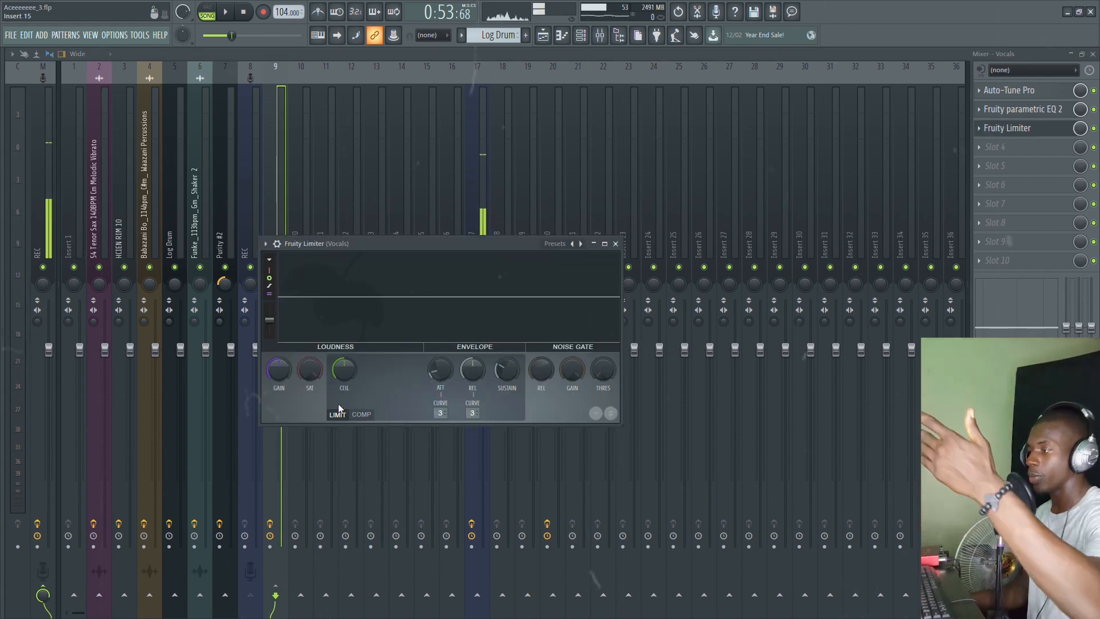
# Step: Switch Fruity Limiter to COMP with a 4:1 ratio, threshold about -20.5 dB, adjusted attack/release
pyautogui.press('space')
pyautogui.click(366, 415)
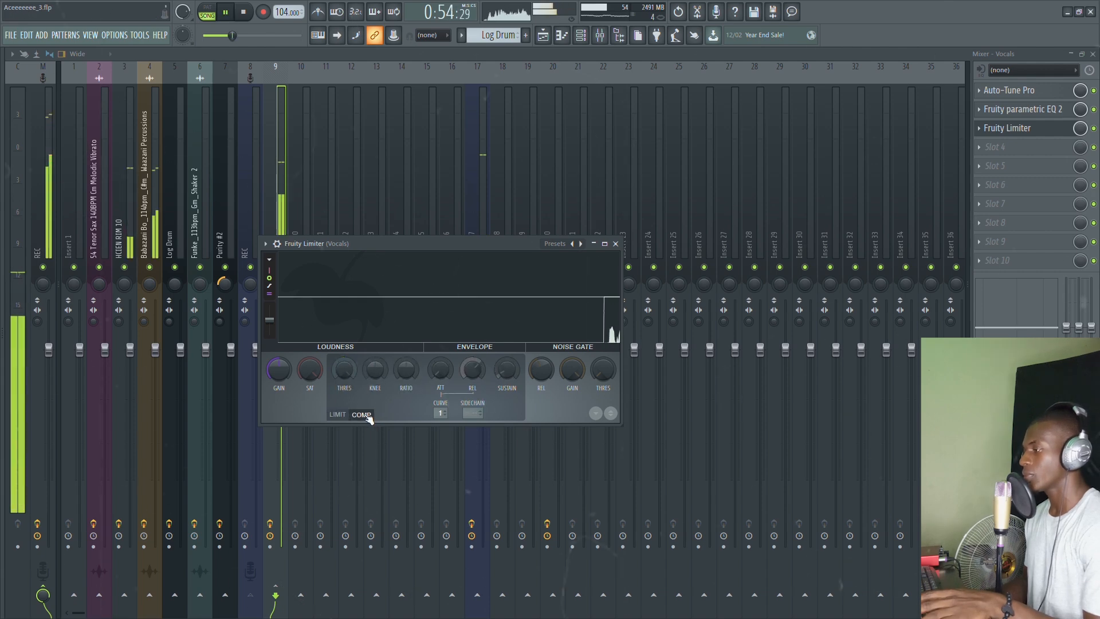
pyautogui.moveTo(354, 362); pyautogui.dragTo(354, 370)
pyautogui.moveTo(441, 370); pyautogui.dragTo(440, 363)
pyautogui.moveTo(472, 370); pyautogui.dragTo(473, 395)
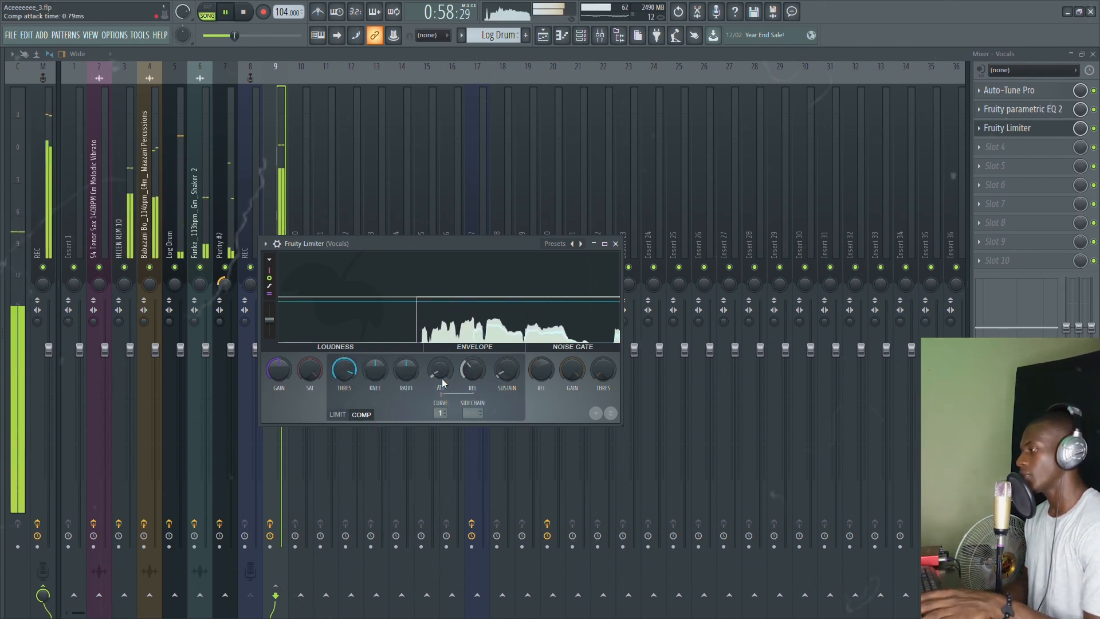
pyautogui.moveTo(406, 369); pyautogui.dragTo(406, 346)
pyautogui.moveTo(344, 369); pyautogui.dragTo(344, 393)
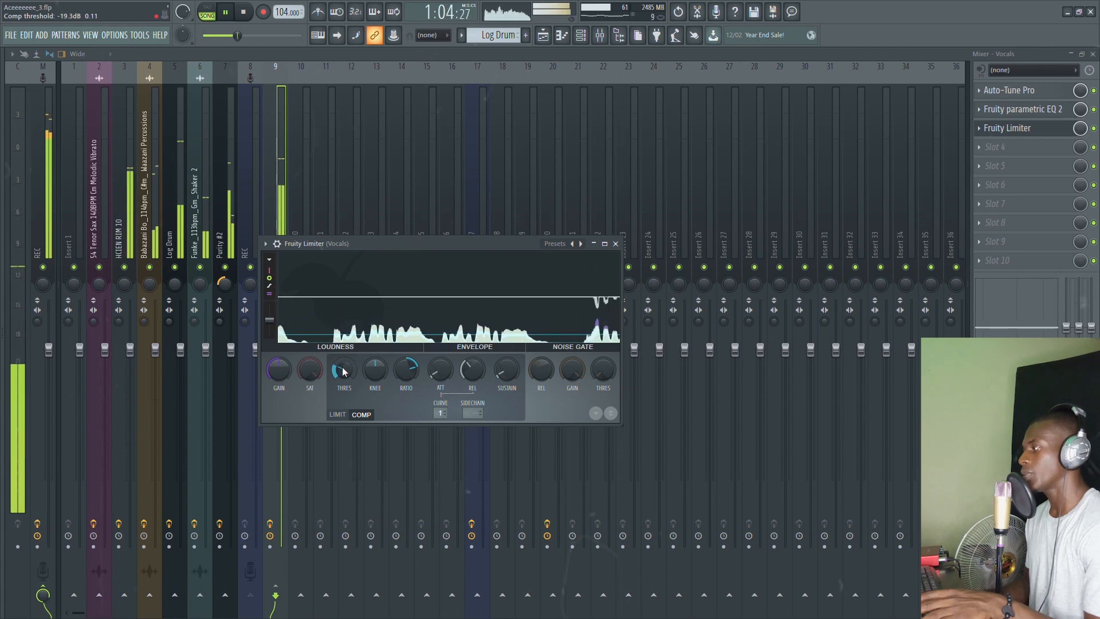
pyautogui.moveTo(336, 366); pyautogui.dragTo(336, 365)
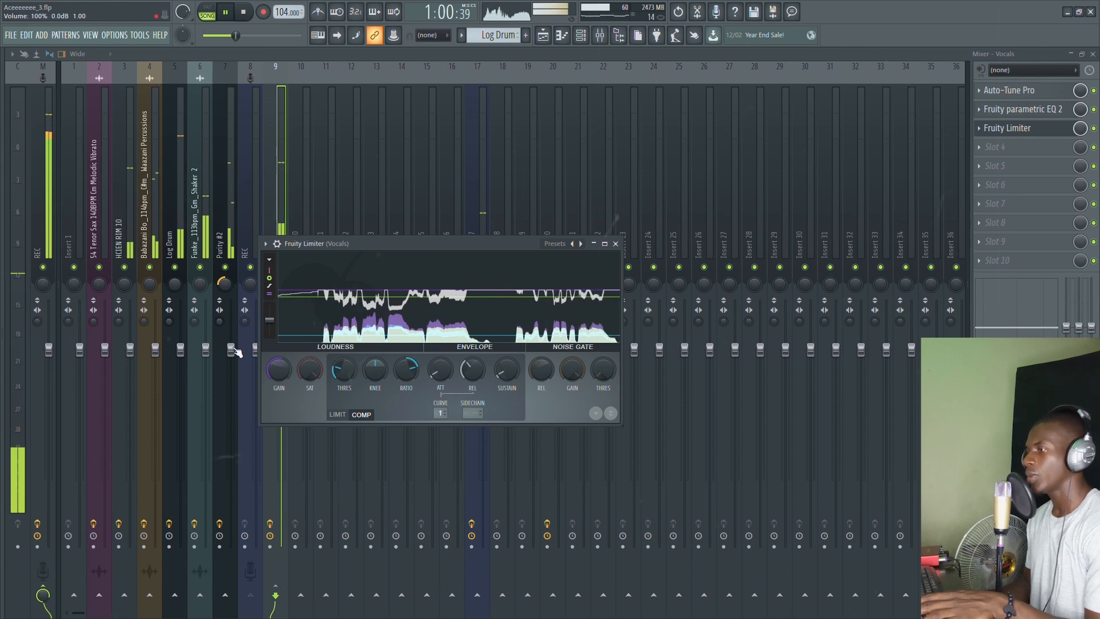
# Step: Turn the Log Drum fader down slightly and bring the Vocals limiter back up
pyautogui.click(181, 356)
pyautogui.moveTo(181, 355); pyautogui.dragTo(181, 359)
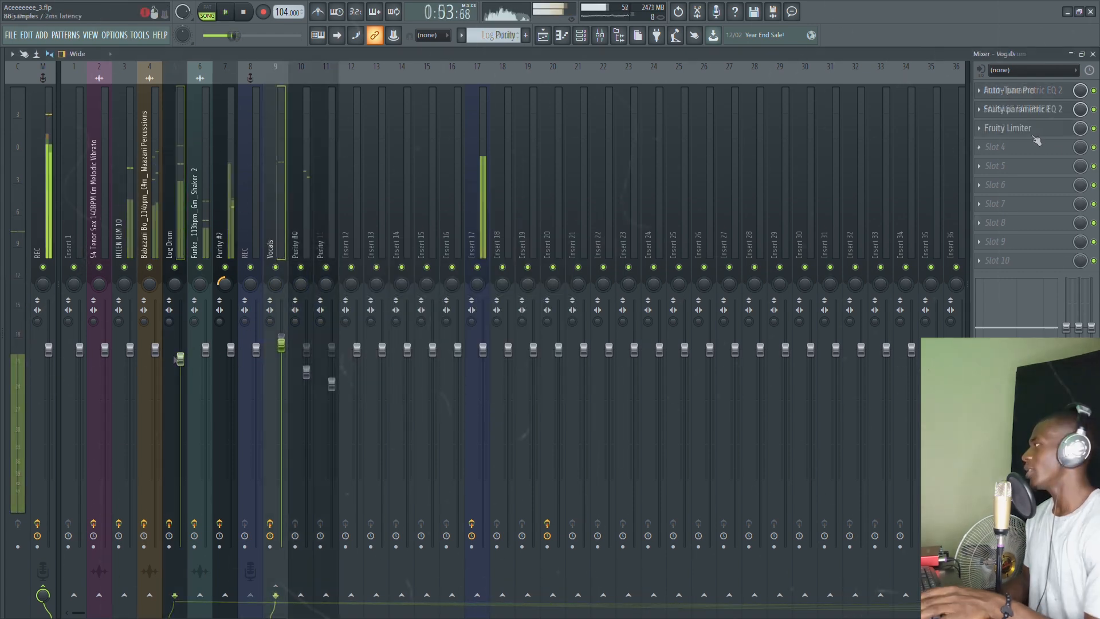
pyautogui.click(1032, 135)
pyautogui.press('space')
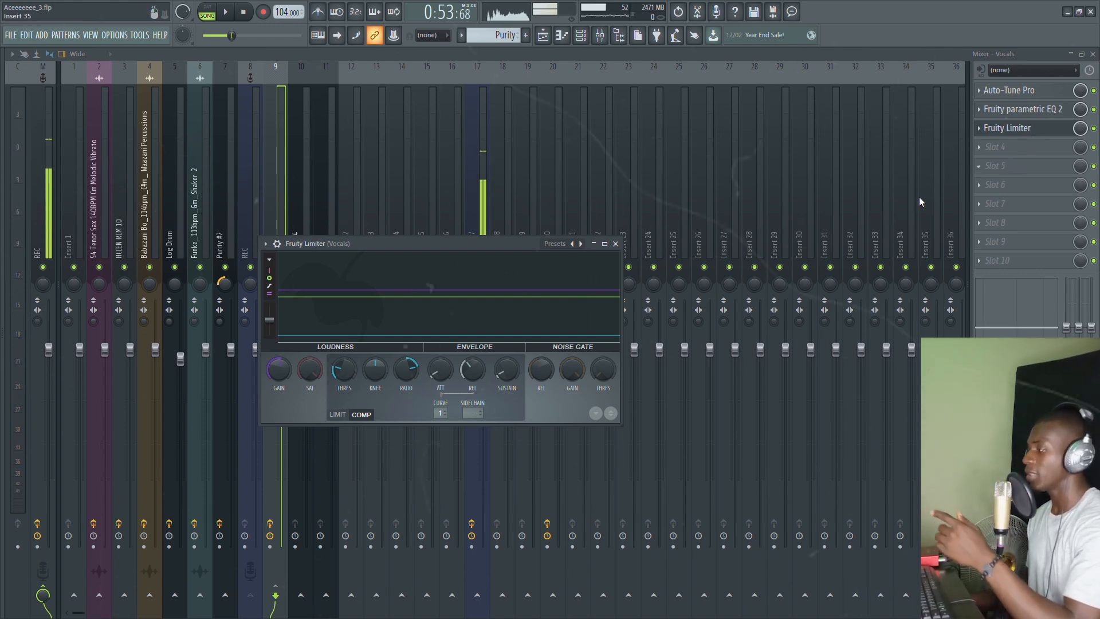
pyautogui.moveTo(518, 243); pyautogui.dragTo(553, 89)
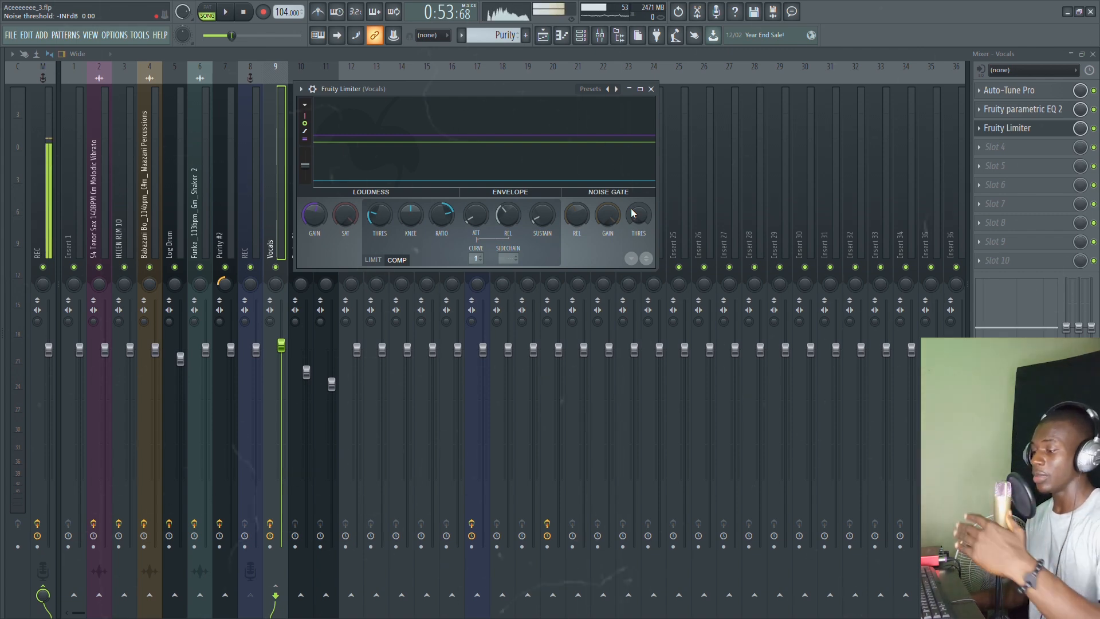
# Step: Lower the limiter's noise gate gain and raise its threshold while listening, then close Fruity Limiter
pyautogui.press('space')
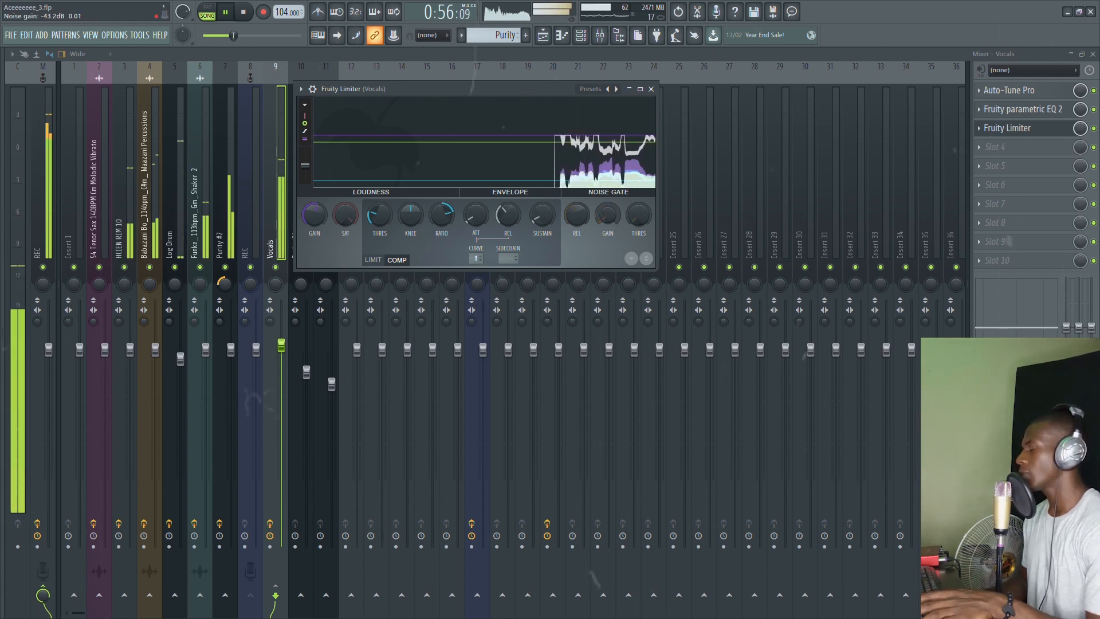
pyautogui.press('space')
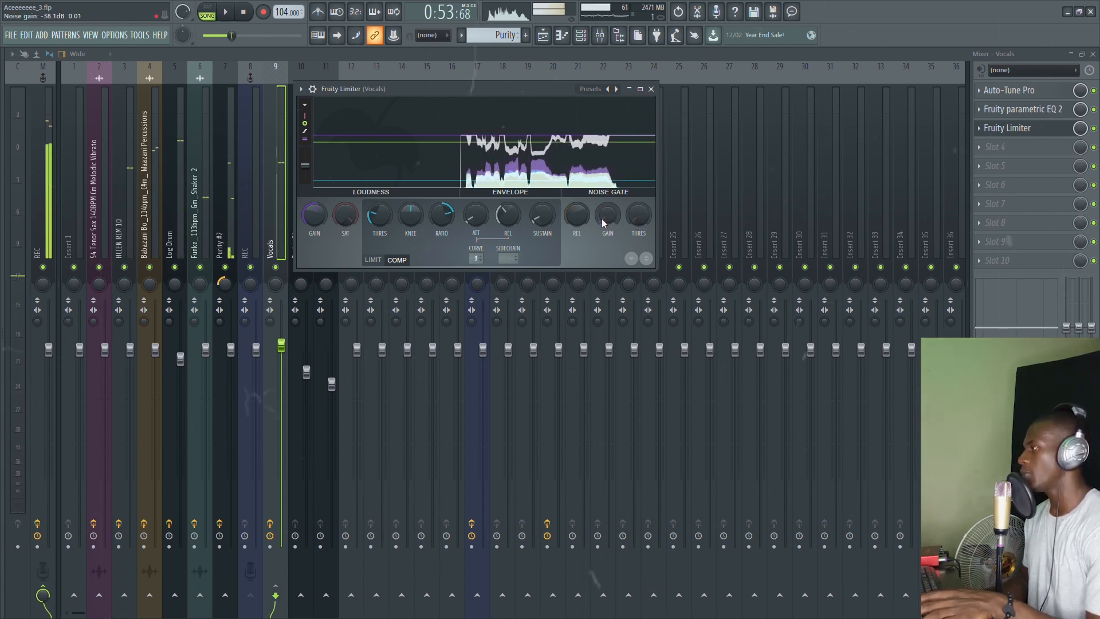
pyautogui.moveTo(607, 216); pyautogui.dragTo(635, 217)
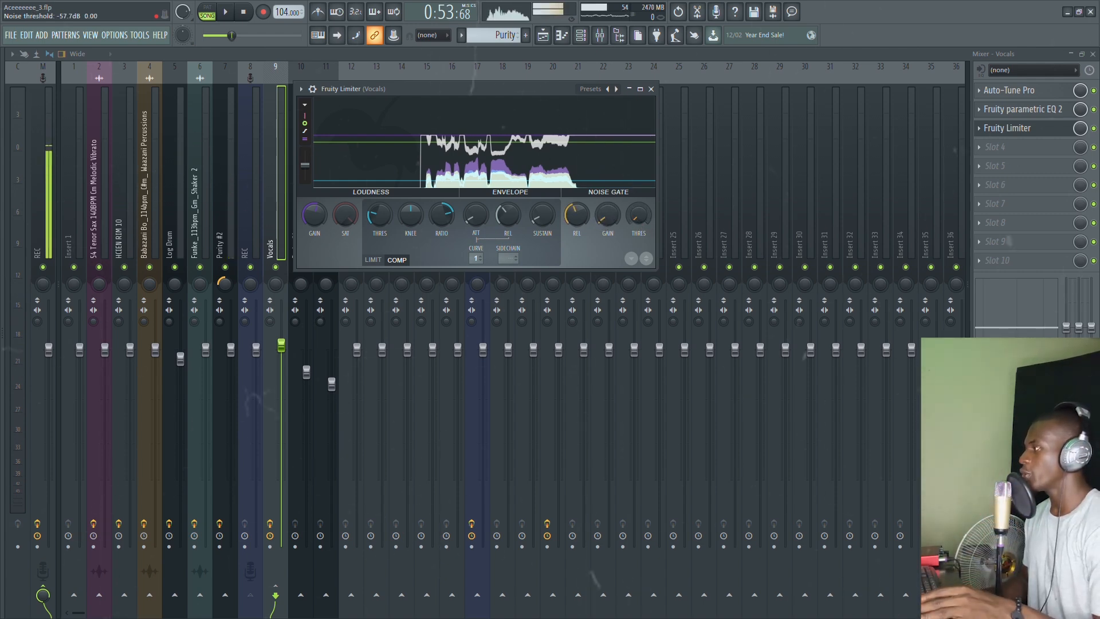
pyautogui.moveTo(635, 216); pyautogui.dragTo(635, 213)
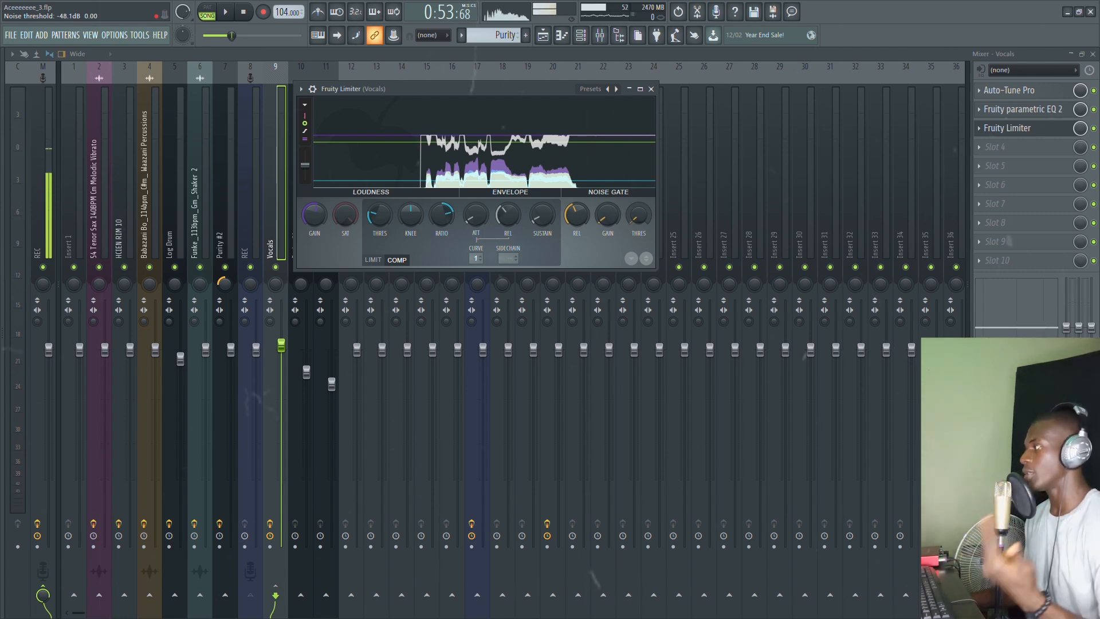
pyautogui.press('space')
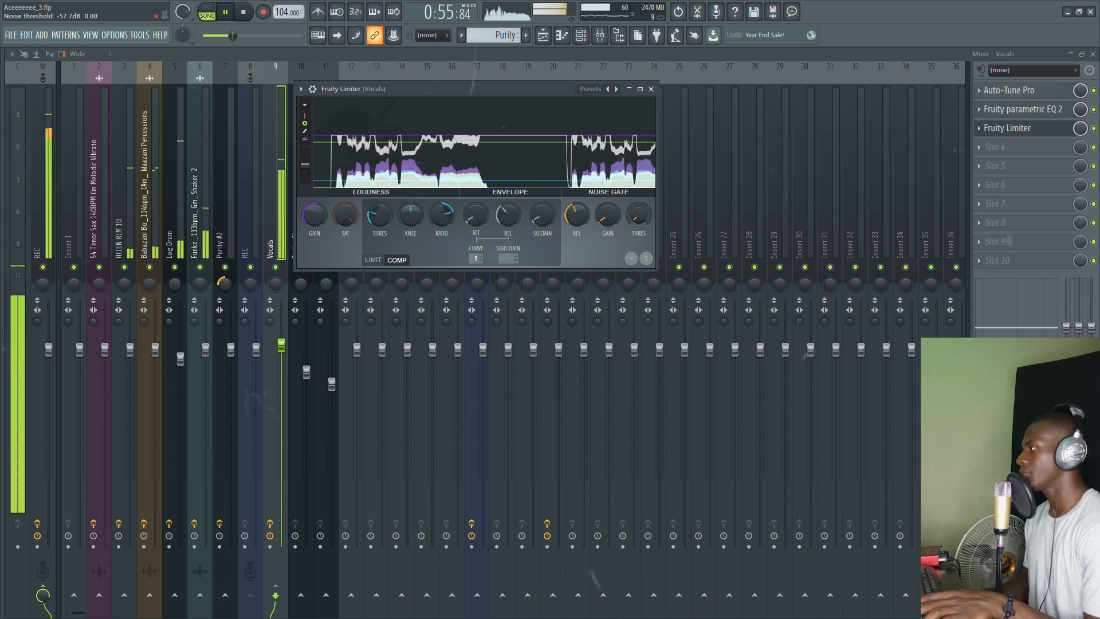
pyautogui.moveTo(609, 221); pyautogui.dragTo(609, 224)
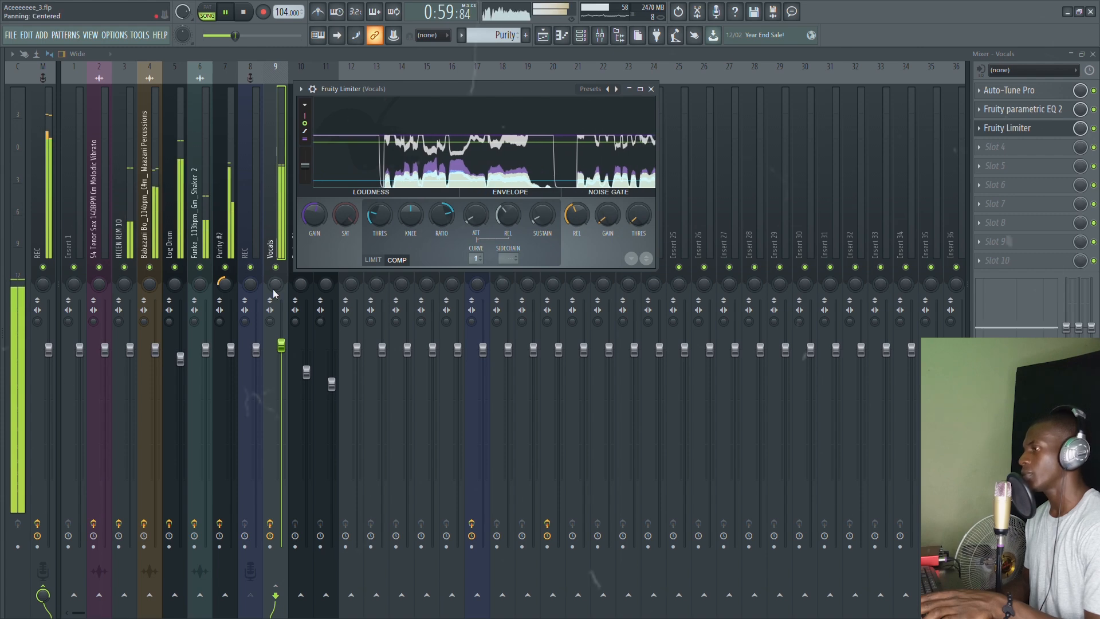
pyautogui.press('space')
pyautogui.click(651, 89)
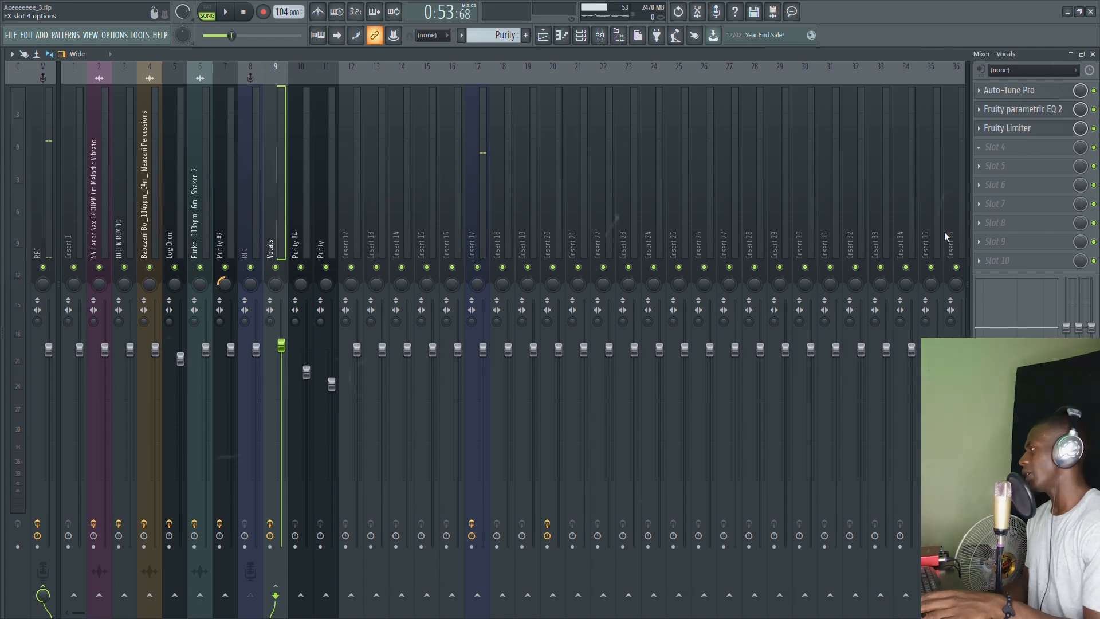
# Step: Load the Patcher with Youlean Intelligent Deesser into slot 4, audition it, and solo the Vocals
pyautogui.click(920, 257)
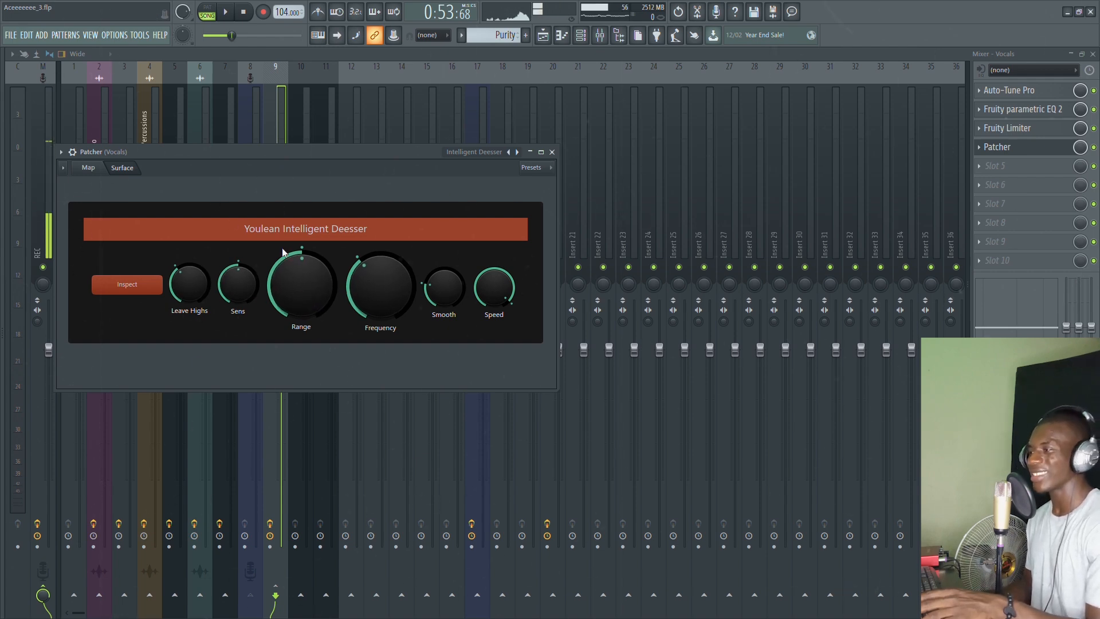
pyautogui.press('space')
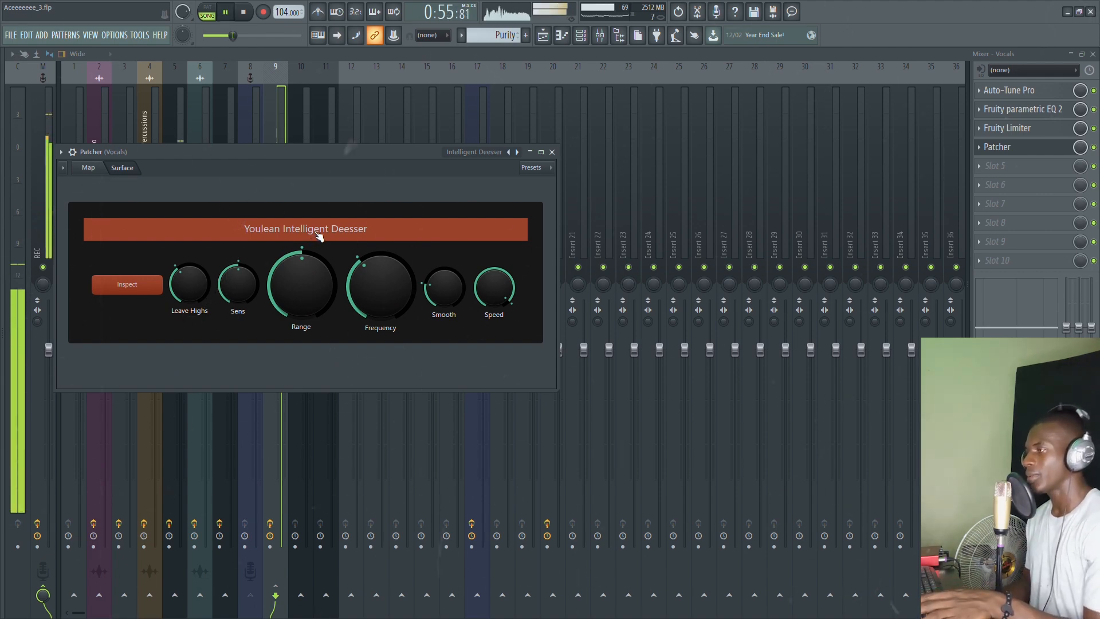
pyautogui.press('Escape')
pyautogui.rightClick(275, 267)
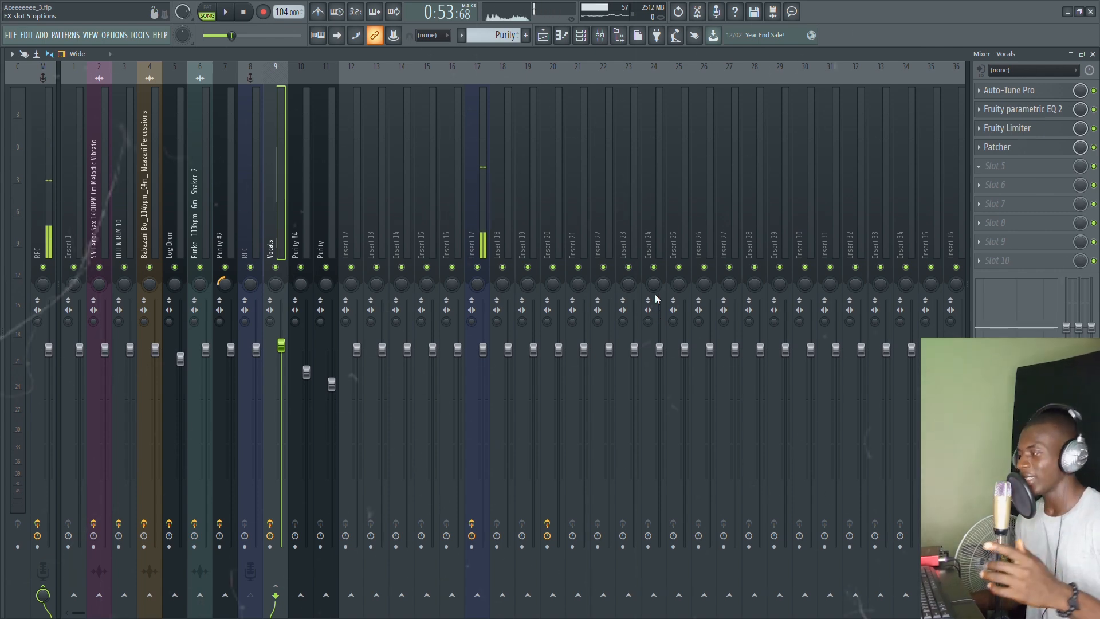
# Step: Save the project and set OTT's Depth to about 33%
pyautogui.hotkey('ctrl', 's')
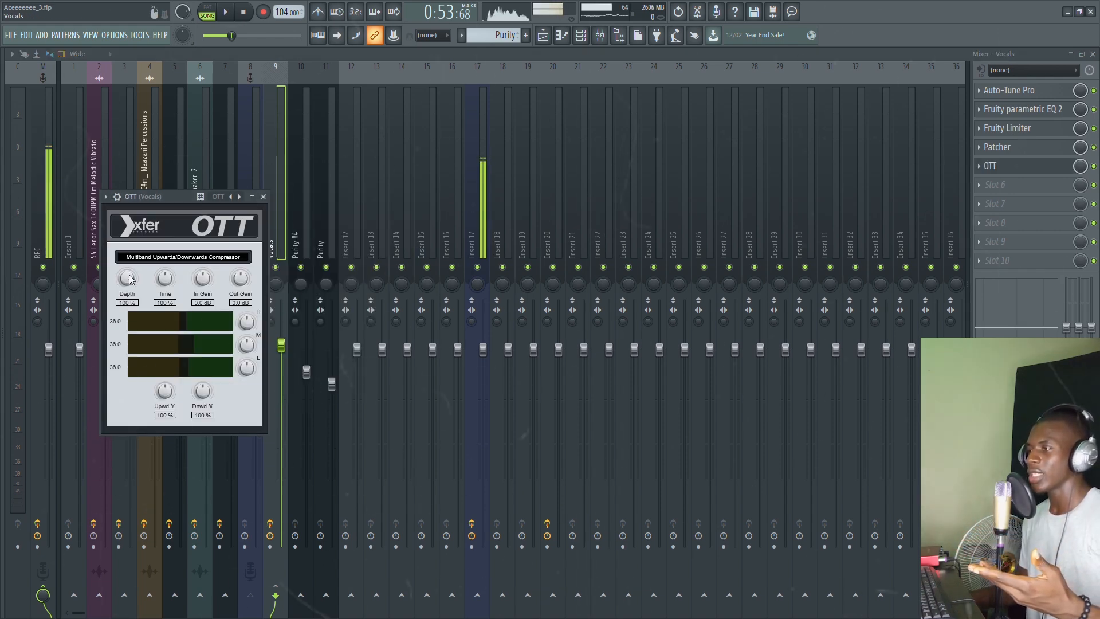
pyautogui.moveTo(141, 360); pyautogui.dragTo(152, 497)
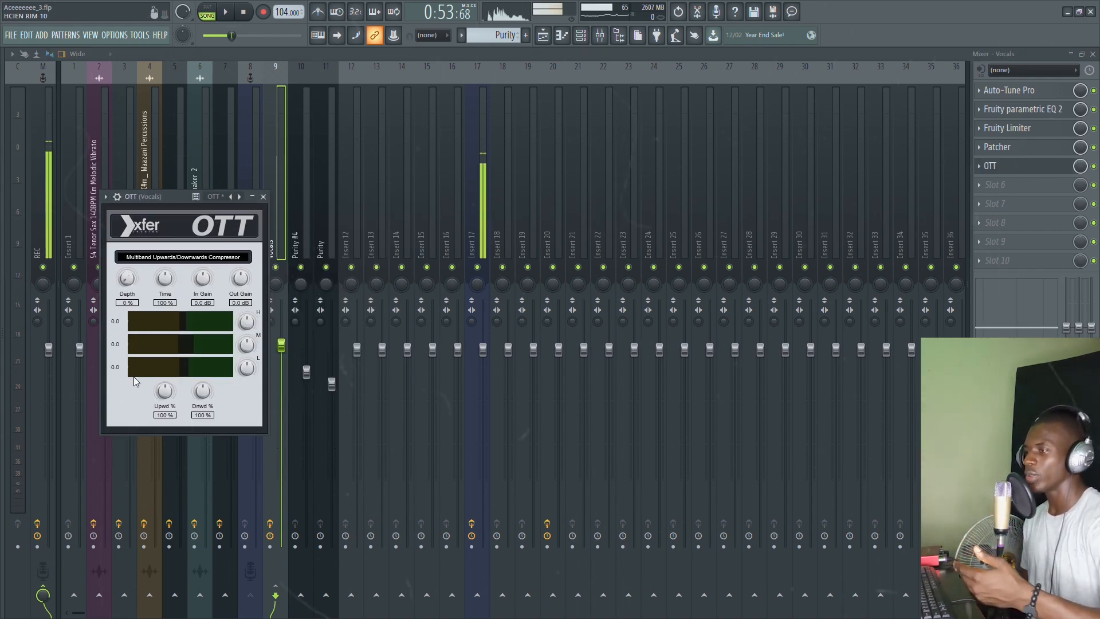
pyautogui.moveTo(128, 278); pyautogui.dragTo(130, 260)
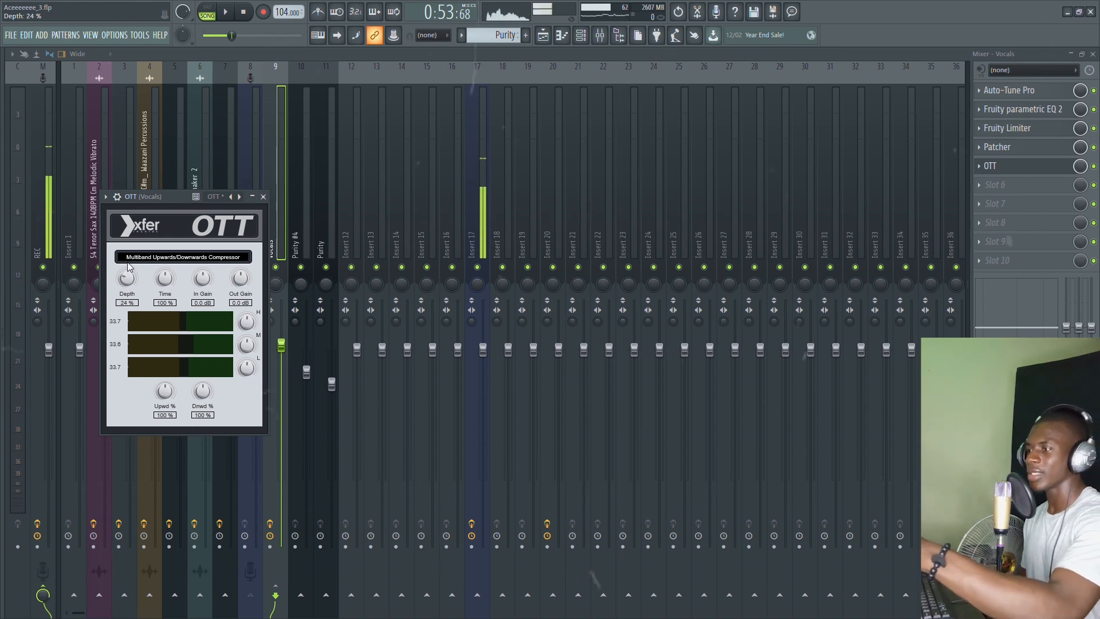
pyautogui.moveTo(121, 278); pyautogui.dragTo(122, 276)
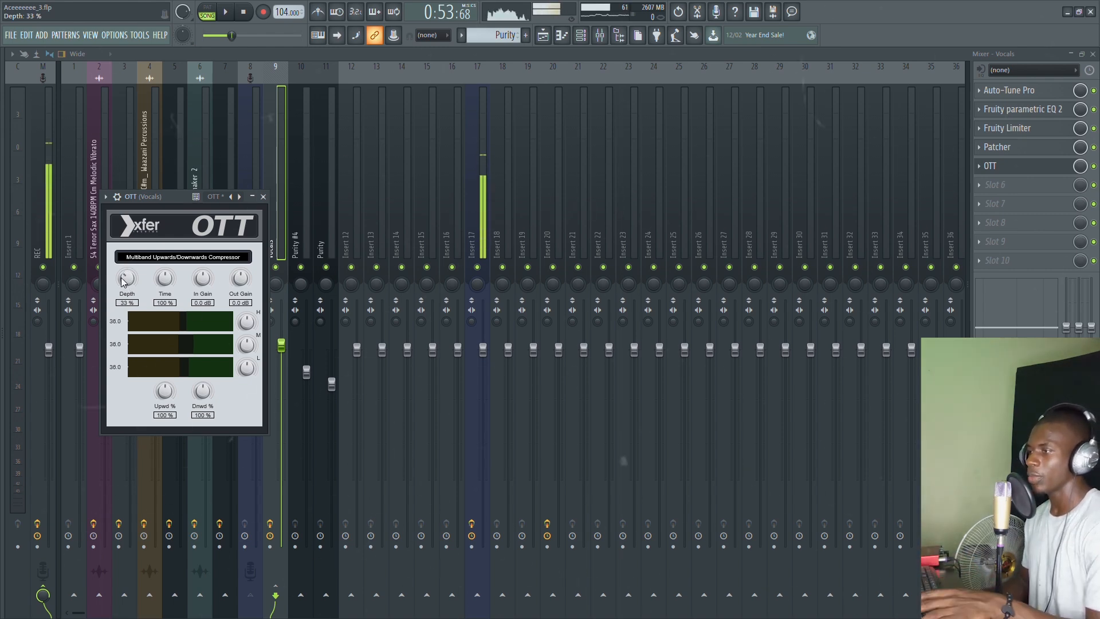
pyautogui.press('Escape')
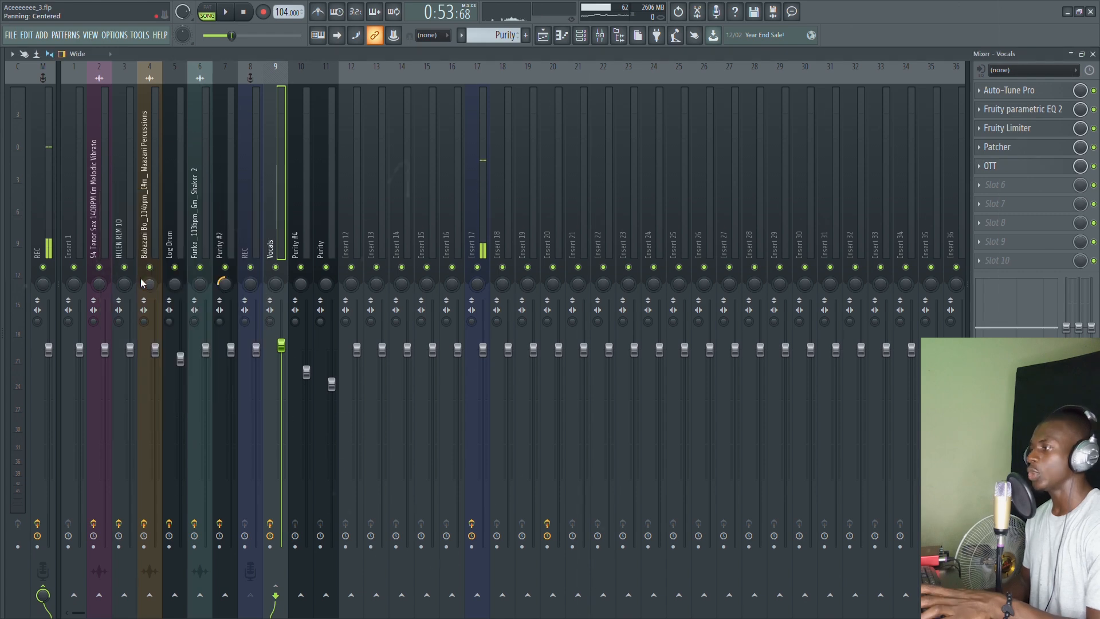
# Step: A/B the vocals with OTT bypassed and re-enabled during playback
pyautogui.press('space')
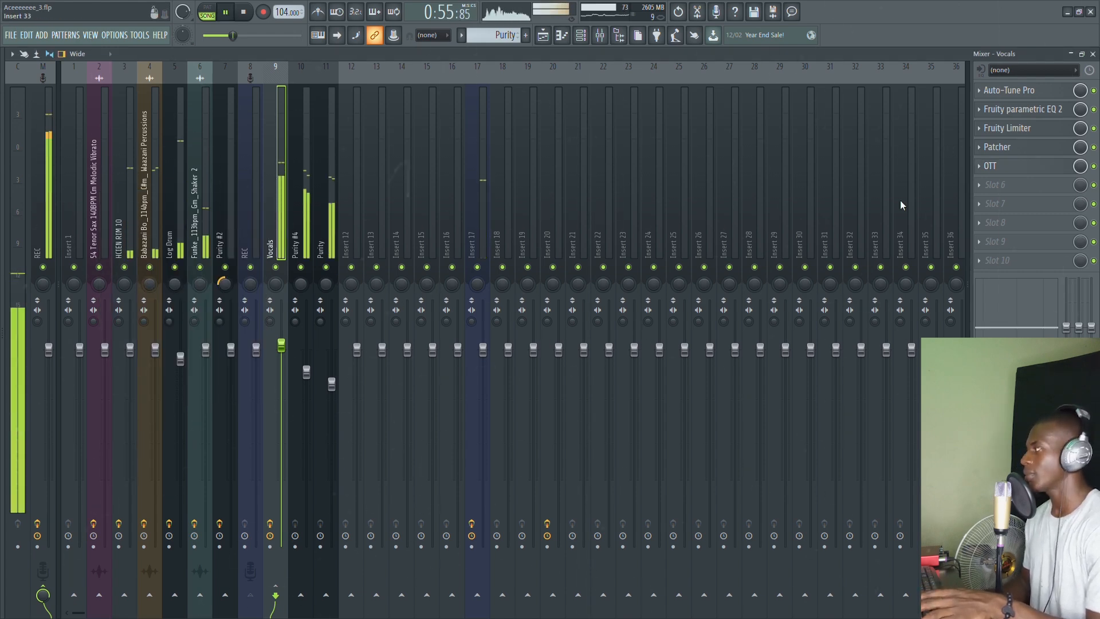
pyautogui.click(993, 166)
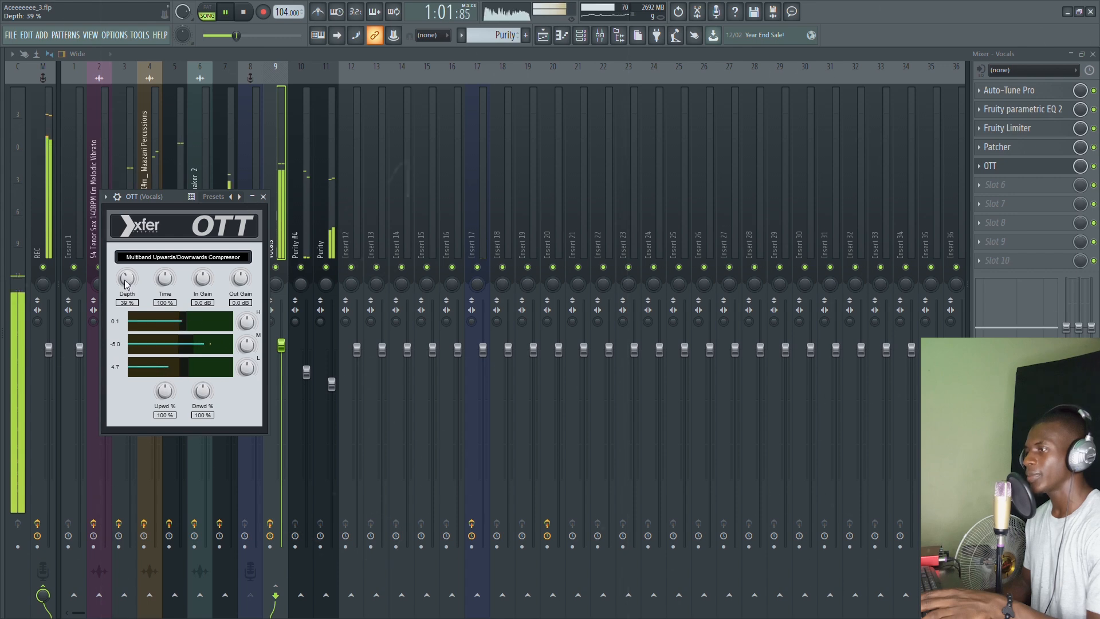
pyautogui.scroll(1, 126, 285)
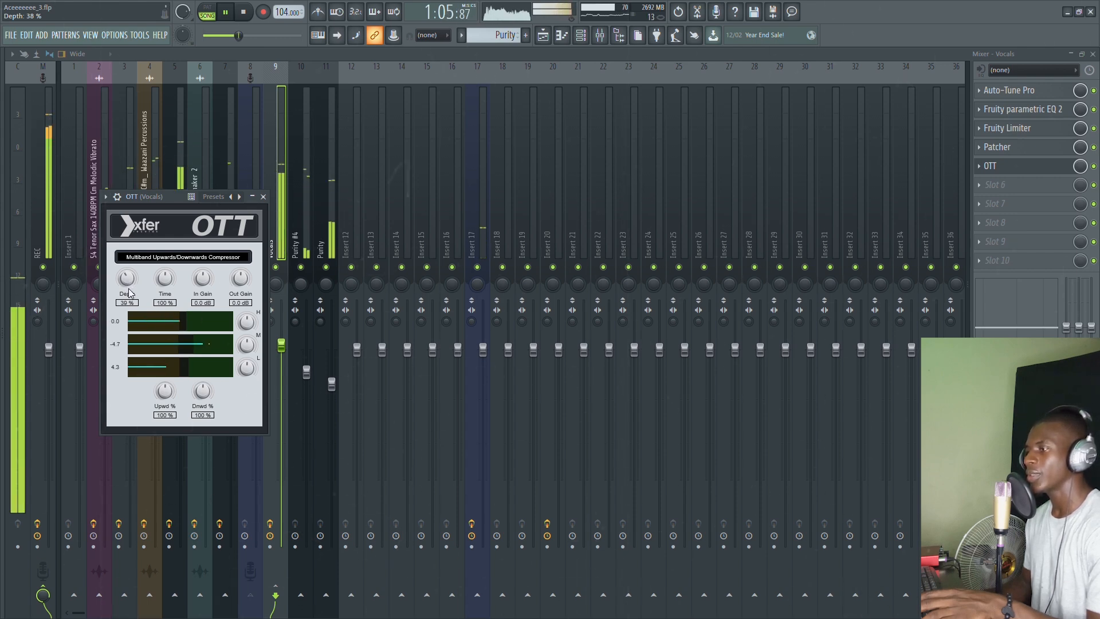
pyautogui.click(263, 197)
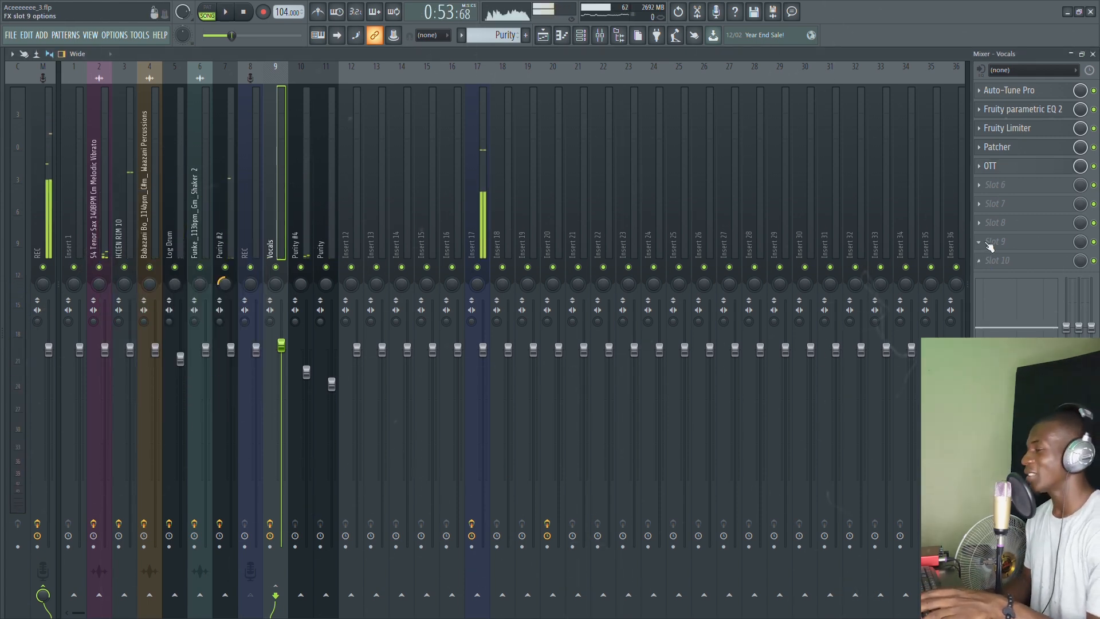
pyautogui.click(1093, 166)
pyautogui.press('space')
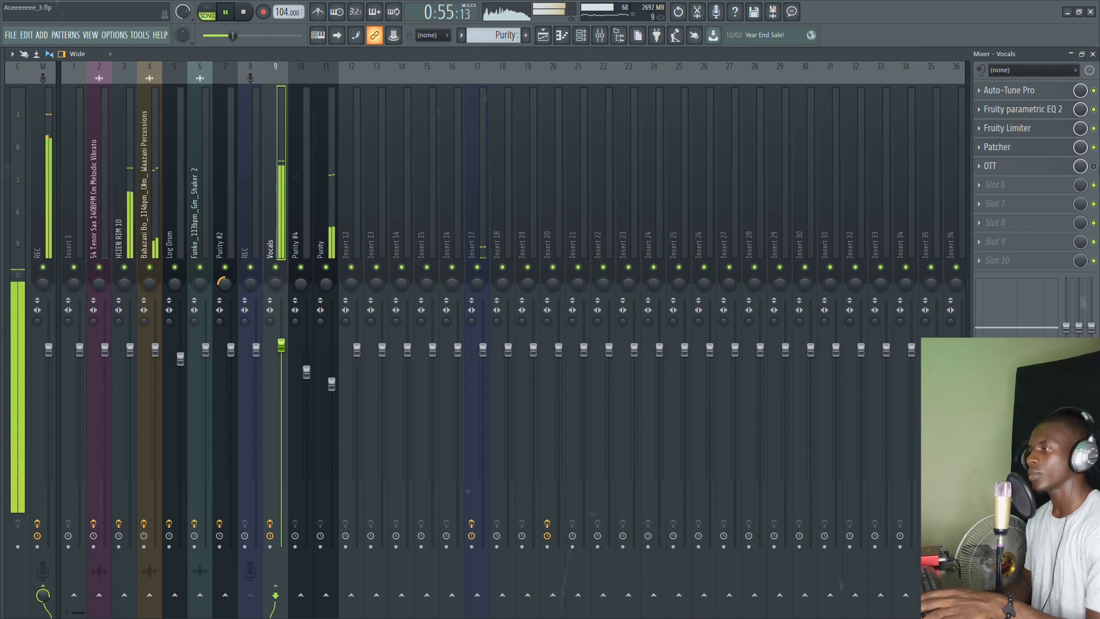
pyautogui.press('space')
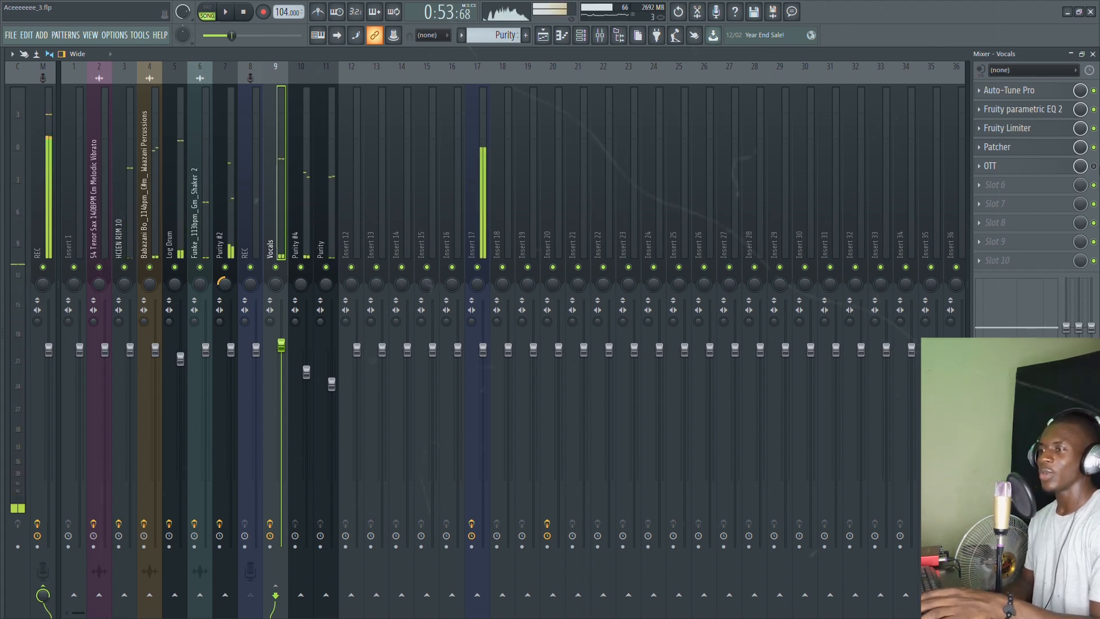
pyautogui.click(1093, 166)
pyautogui.press('space')
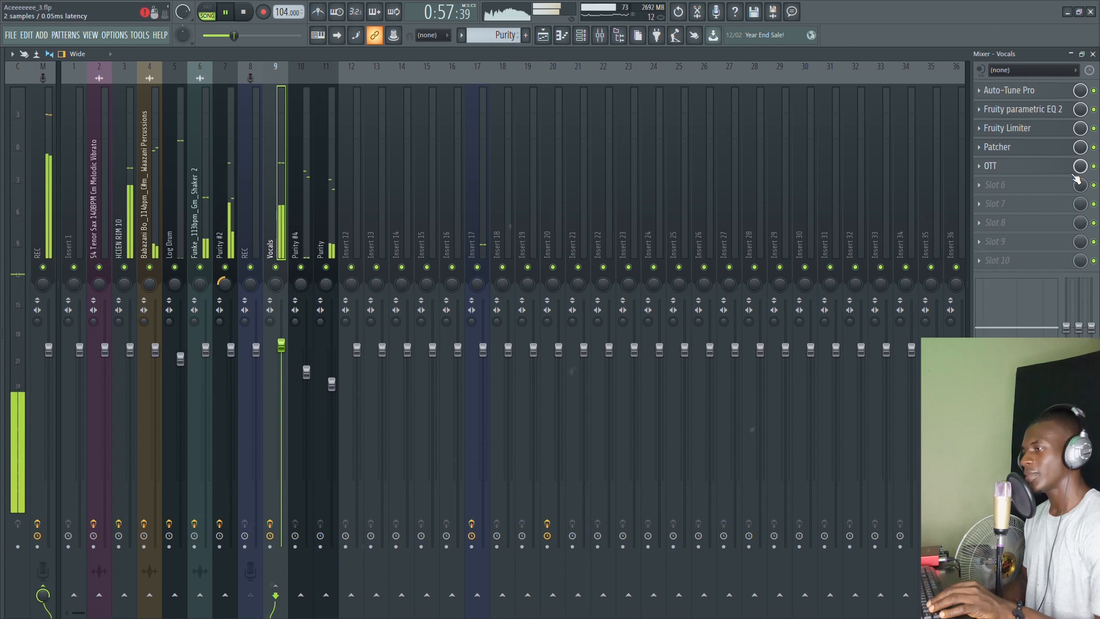
pyautogui.press('space')
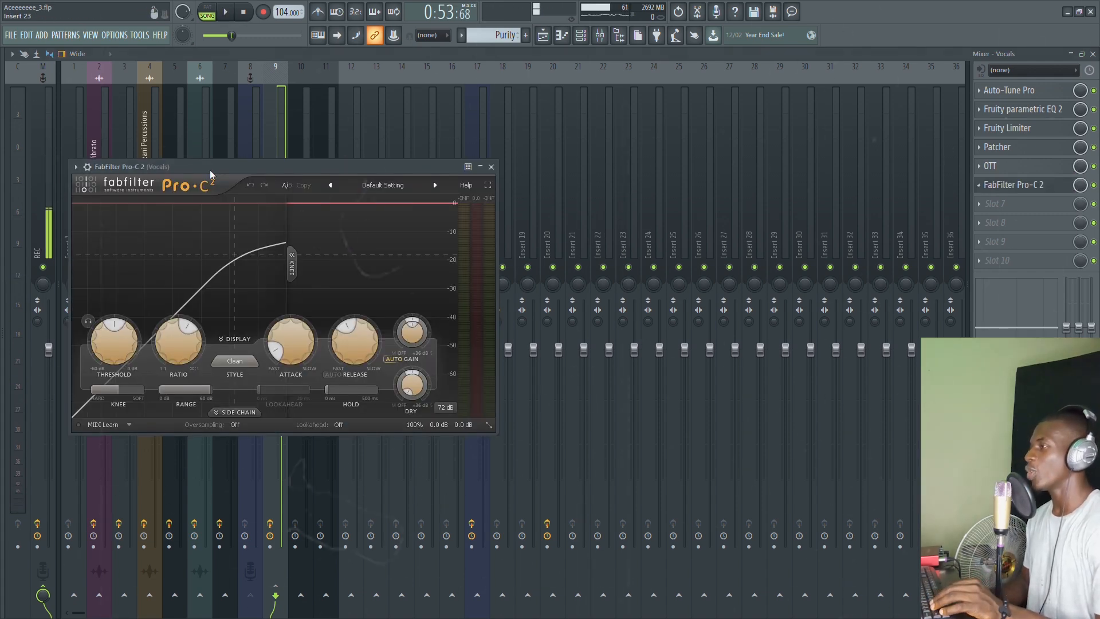
# Step: Enlarge the Pro-C 2 window, load the Upfront preset, and turn off Auto Gain
pyautogui.moveTo(210, 173); pyautogui.dragTo(277, 175)
pyautogui.moveTo(564, 455); pyautogui.dragTo(597, 497)
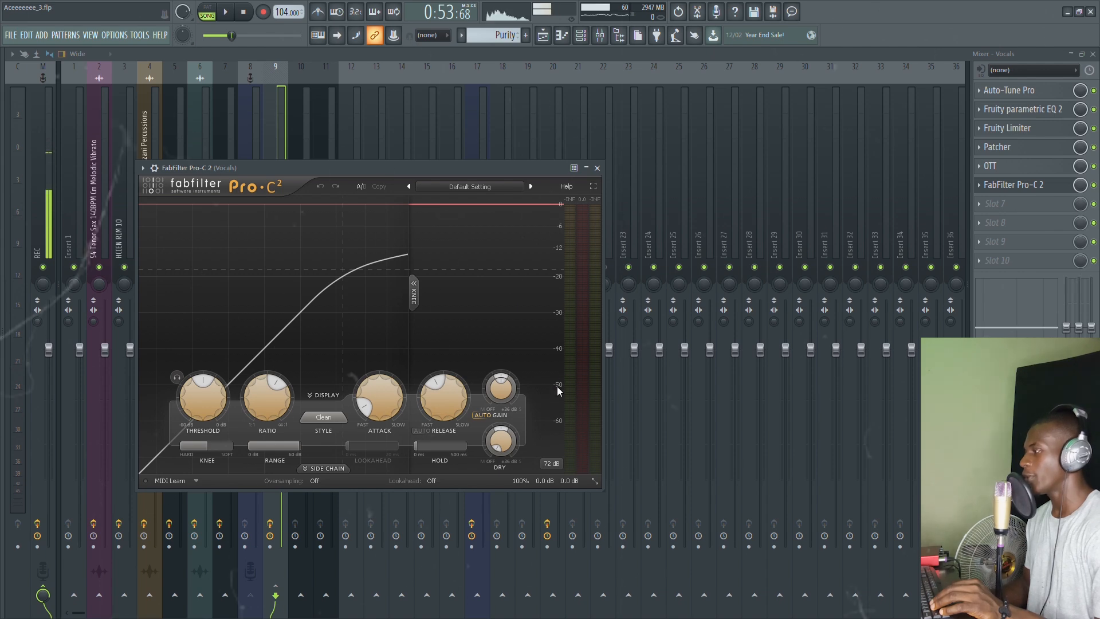
pyautogui.click(547, 411)
pyautogui.click(484, 416)
# Step: Set Pro-C 2's threshold to -14.30 dB and output gain to +5.93 dB while playing
pyautogui.moveTo(206, 407)
pyautogui.mouseDown()
pyautogui.moveTo(226, 368)
pyautogui.moveTo(195, 402)
pyautogui.moveTo(197, 415)
pyautogui.moveTo(197, 400)
pyautogui.mouseUp()
pyautogui.press('space')
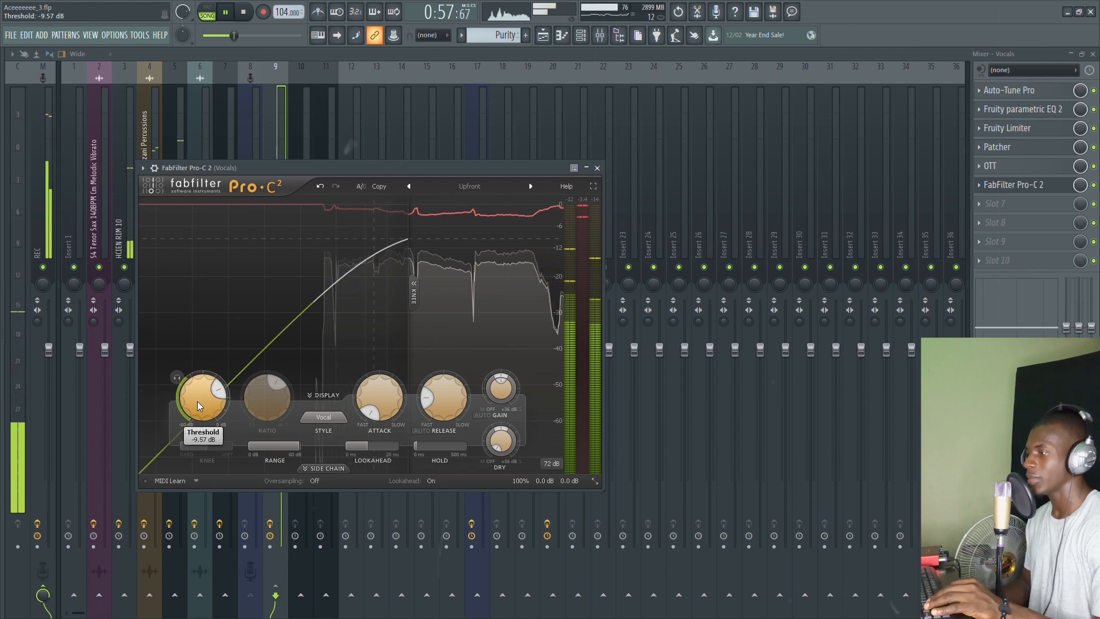
pyautogui.moveTo(493, 386); pyautogui.dragTo(492, 366)
pyautogui.moveTo(185, 390); pyautogui.dragTo(197, 413)
pyautogui.moveTo(500, 388); pyautogui.dragTo(498, 361)
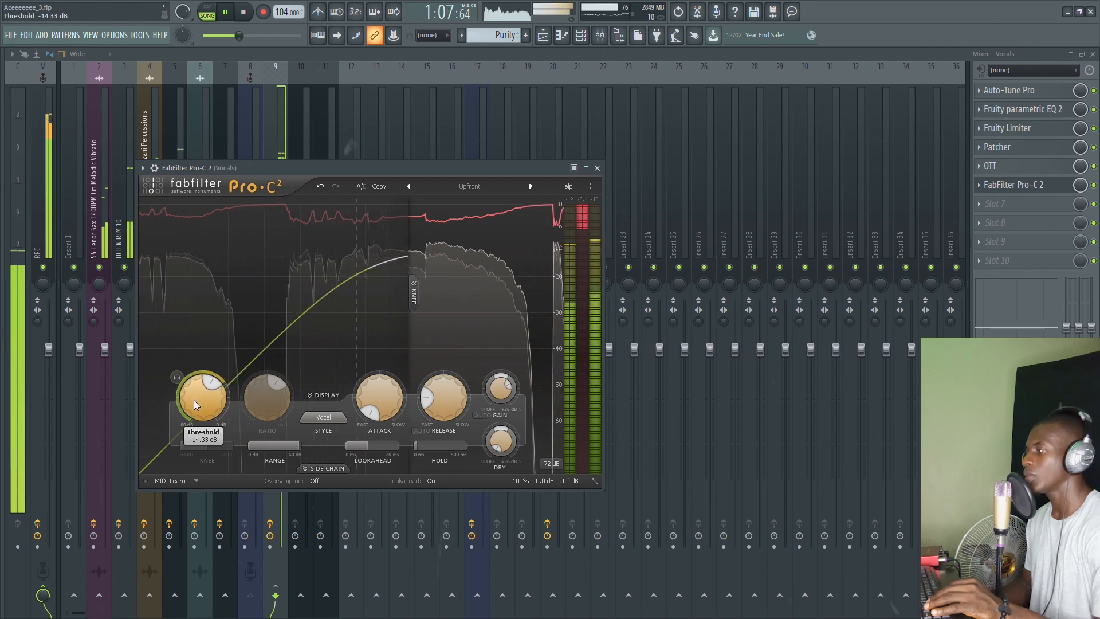
pyautogui.moveTo(205, 393); pyautogui.dragTo(204, 397)
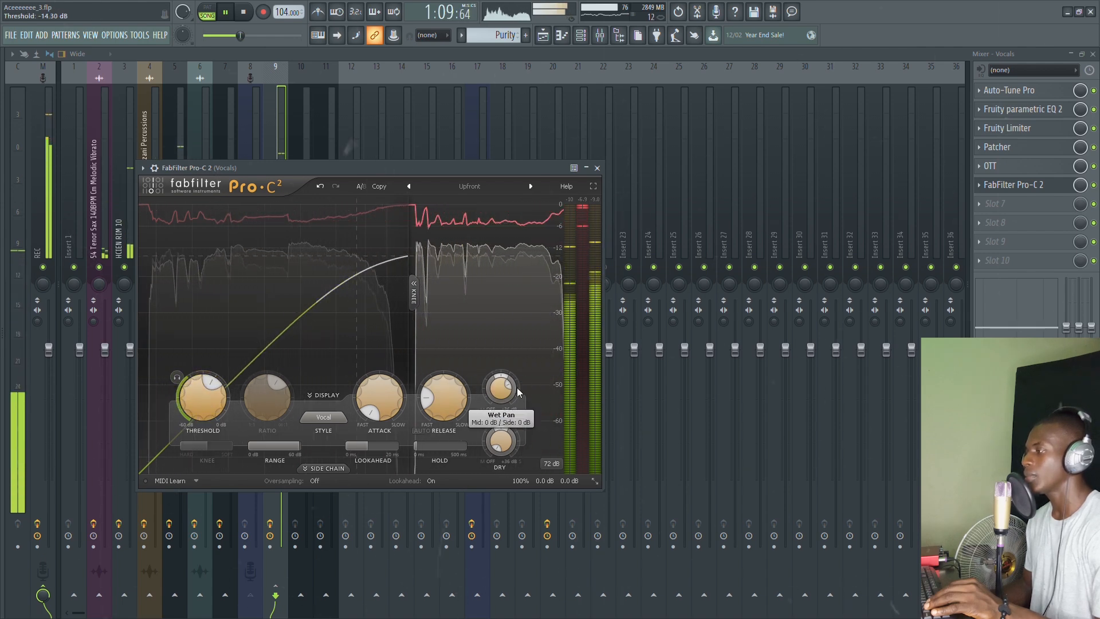
pyautogui.moveTo(501, 388); pyautogui.dragTo(501, 398)
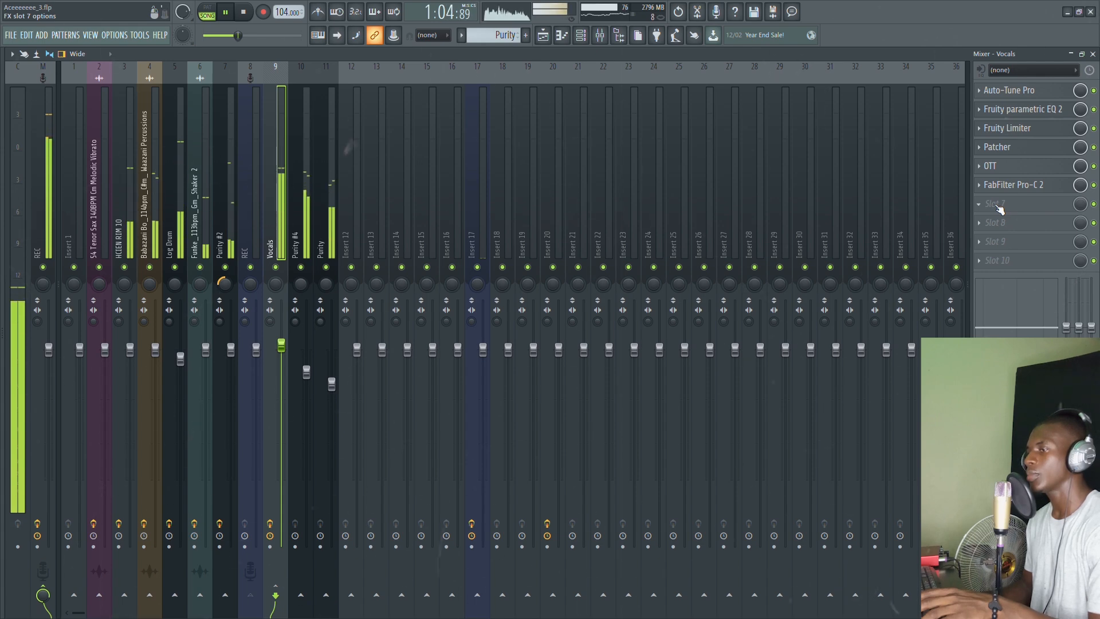
# Step: Lift the EQ's high shelf about 2.5 dB and pull the low shelf slightly down
pyautogui.press('space')
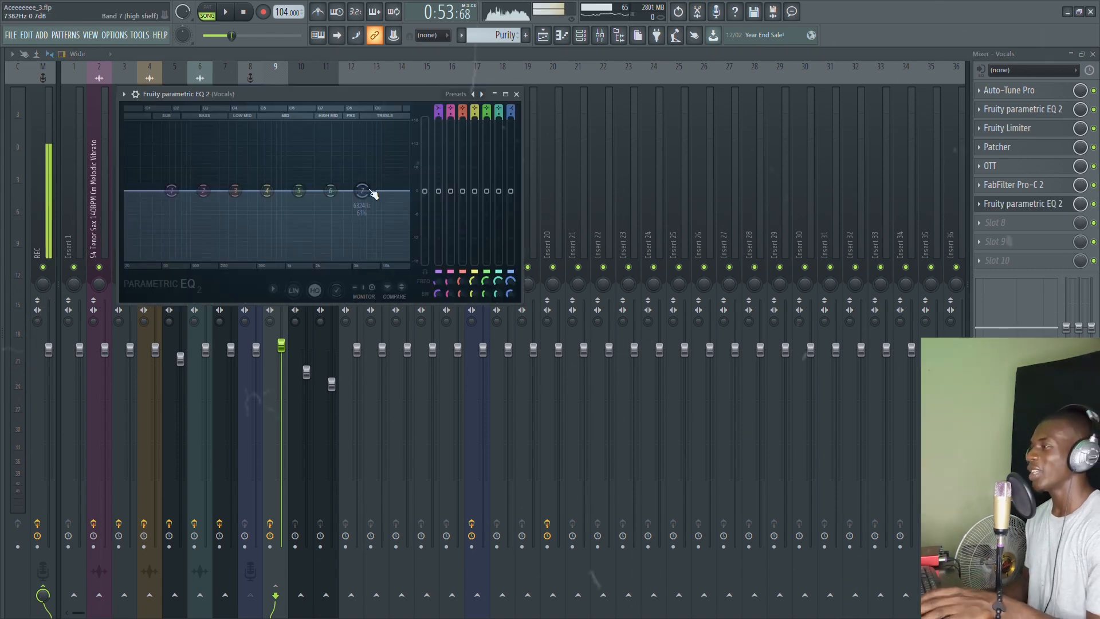
pyautogui.press('space')
pyautogui.moveTo(364, 192); pyautogui.dragTo(361, 180)
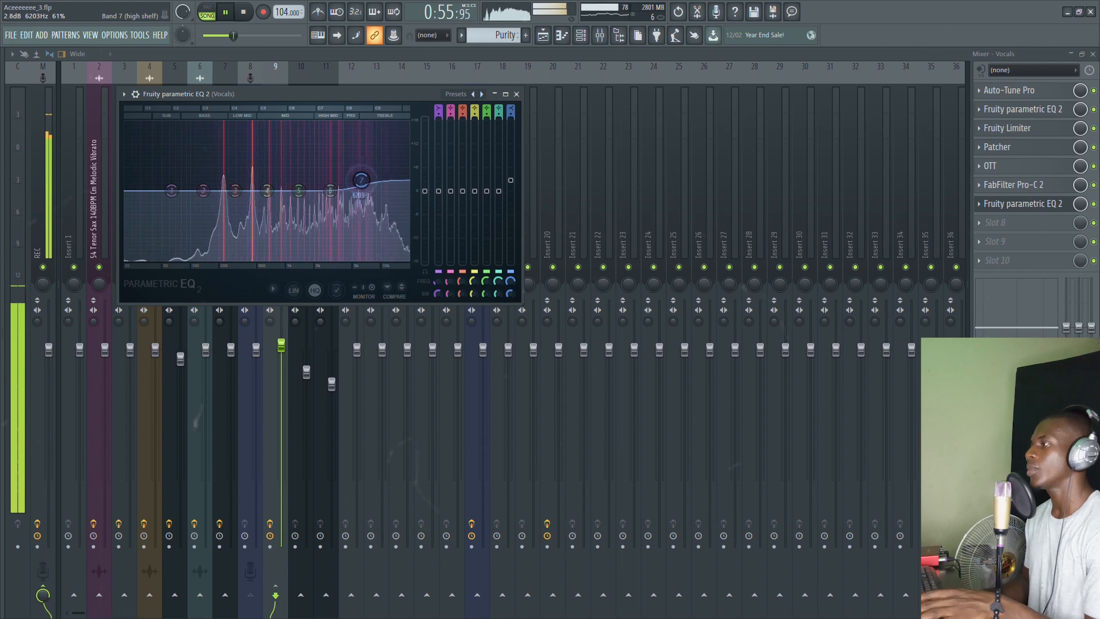
pyautogui.press('space')
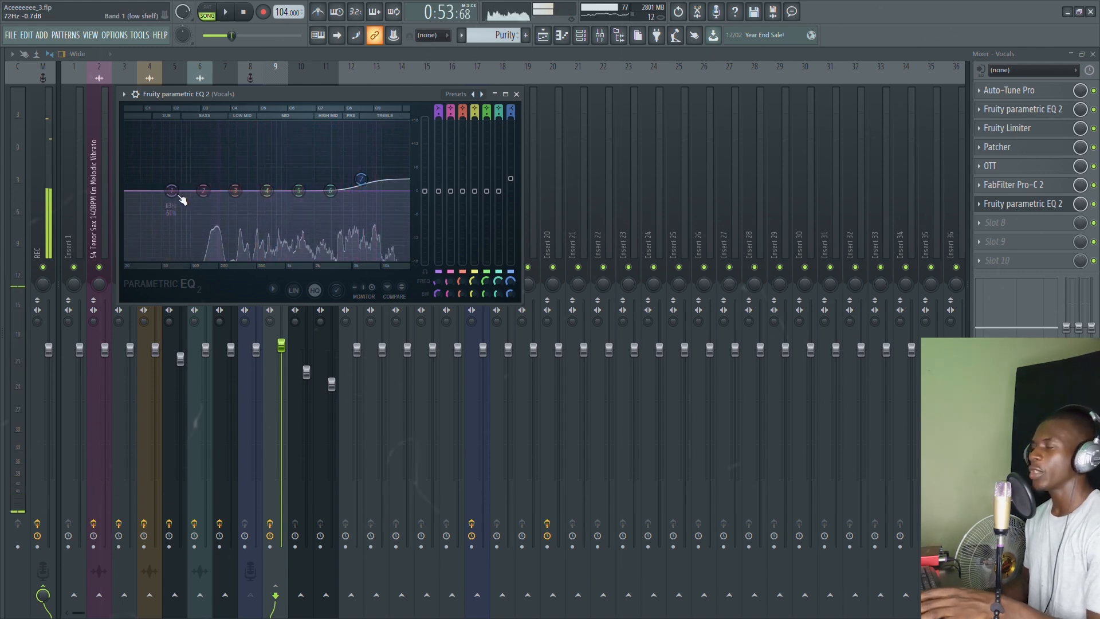
pyautogui.moveTo(172, 190); pyautogui.dragTo(172, 193)
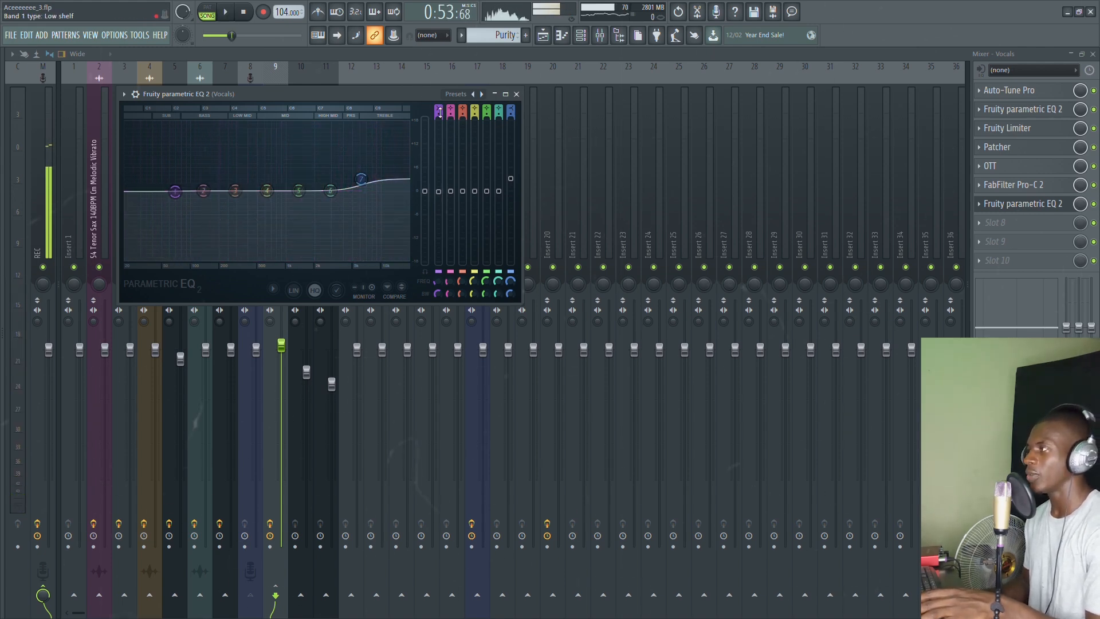
pyautogui.scroll(2, 439, 112)
pyautogui.press('space')
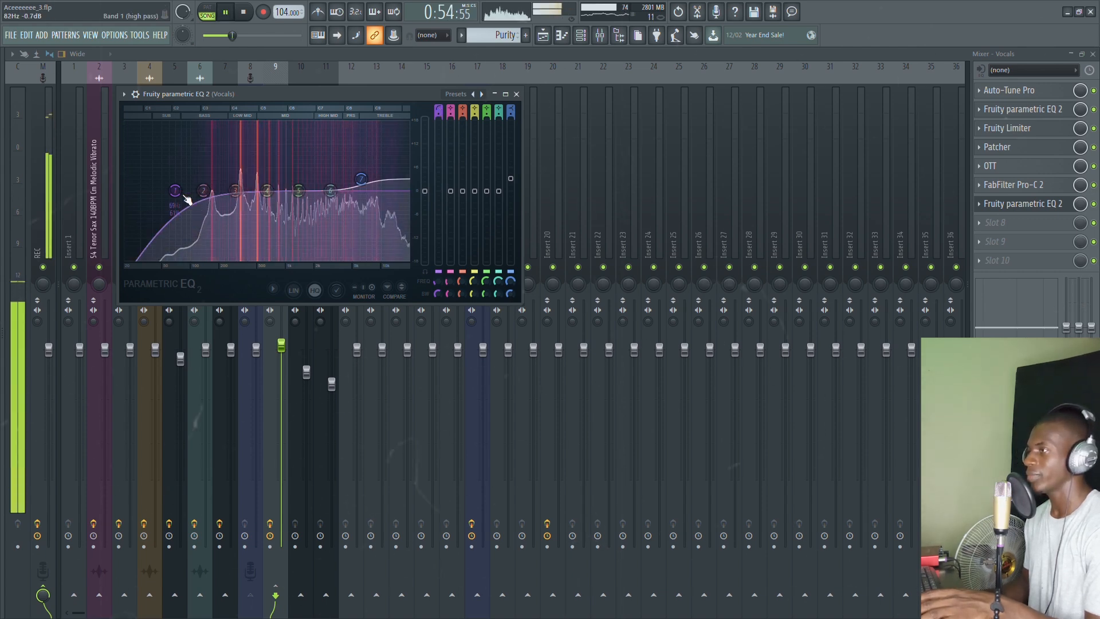
# Step: Make the low cut steep at about 119 Hz and set the top shelf to 6925 Hz, 2 dB
pyautogui.moveTo(168, 201); pyautogui.dragTo(215, 191)
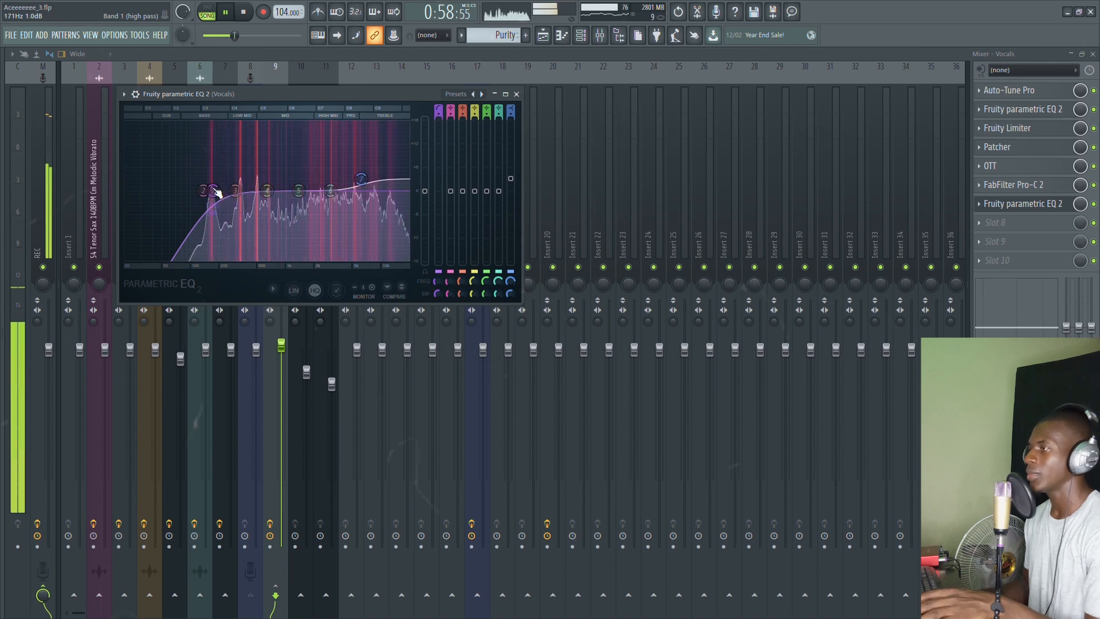
pyautogui.moveTo(438, 117); pyautogui.dragTo(440, 123)
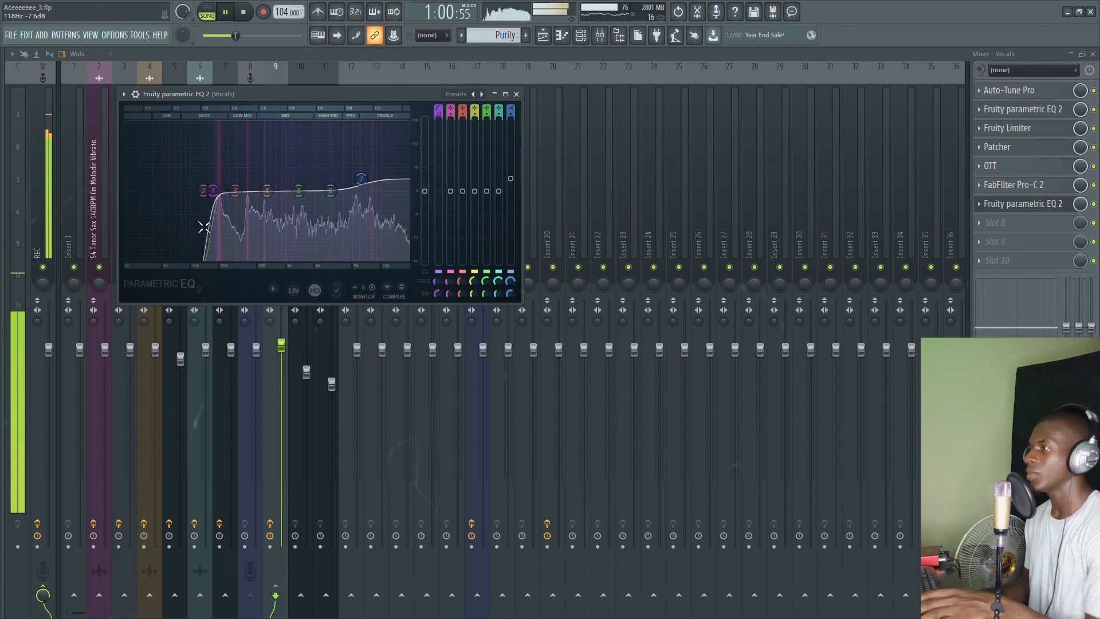
pyautogui.moveTo(212, 190); pyautogui.dragTo(198, 190)
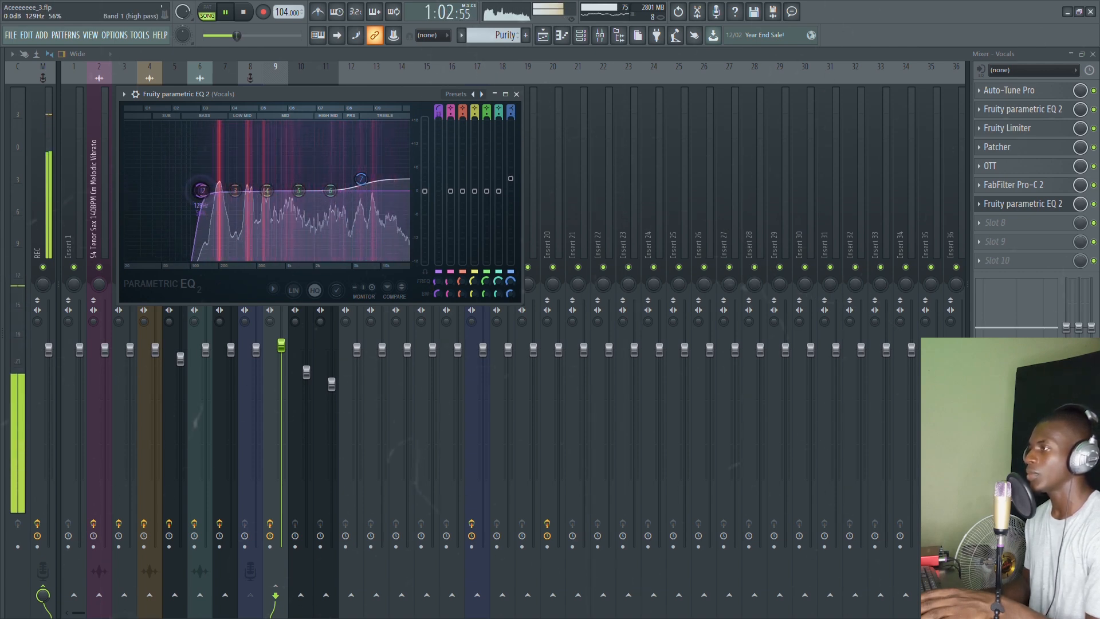
pyautogui.moveTo(361, 179); pyautogui.dragTo(367, 177)
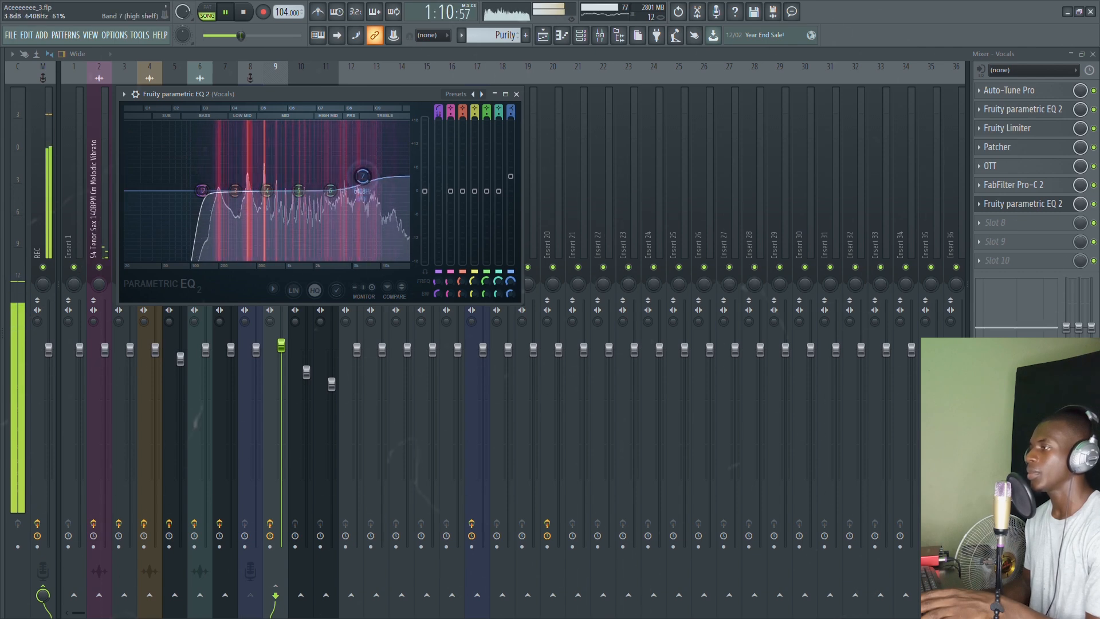
pyautogui.press('space')
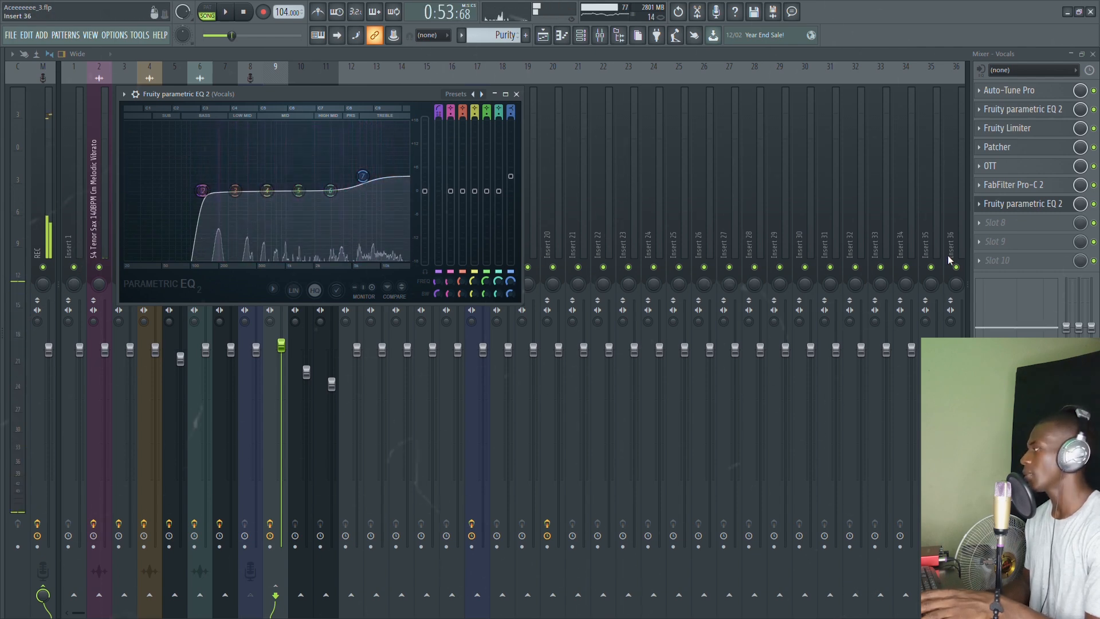
pyautogui.click(1021, 223)
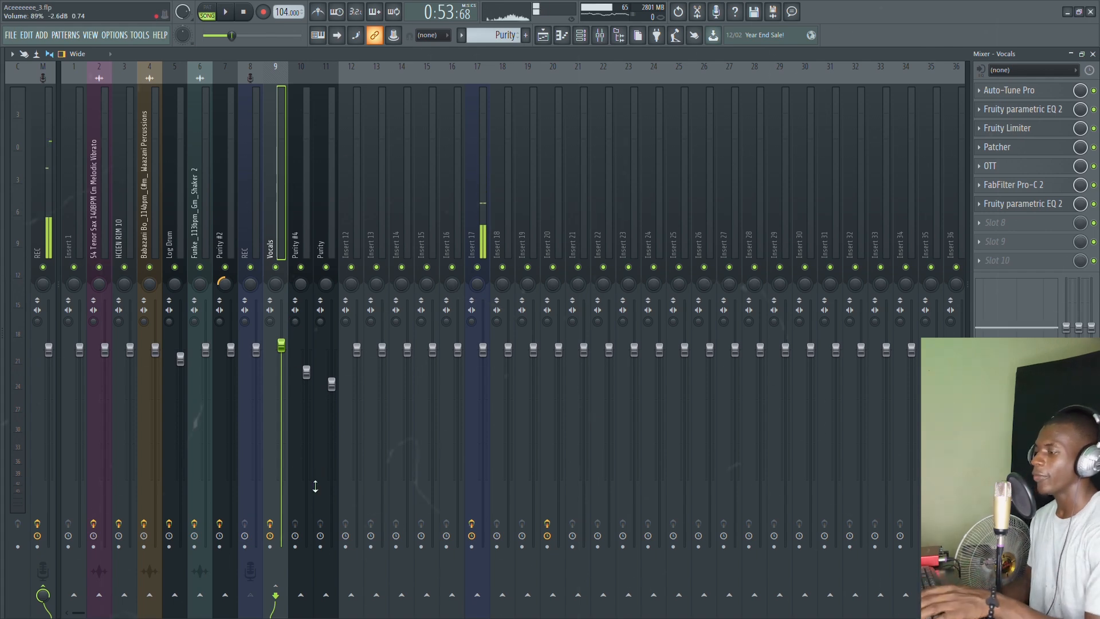
pyautogui.press('space')
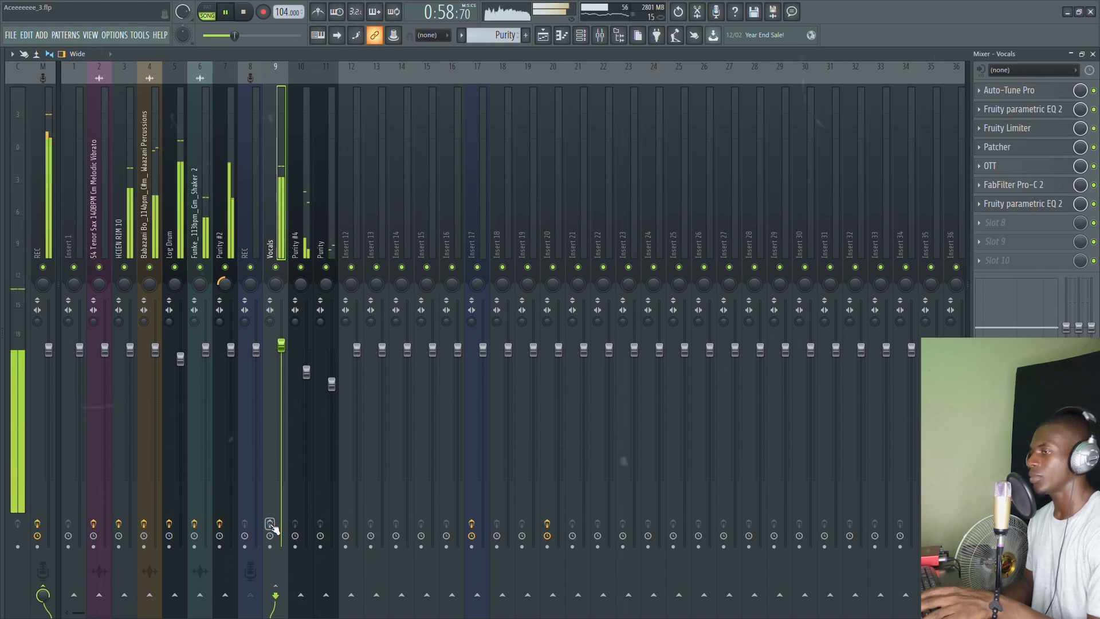
pyautogui.press('space')
pyautogui.press('space')
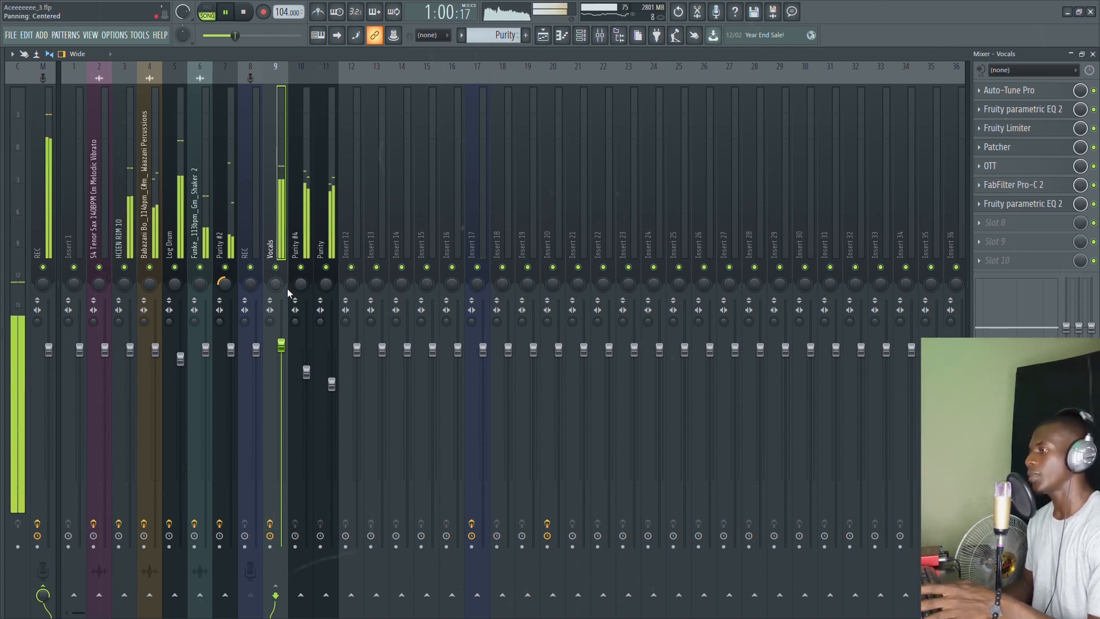
pyautogui.press('space')
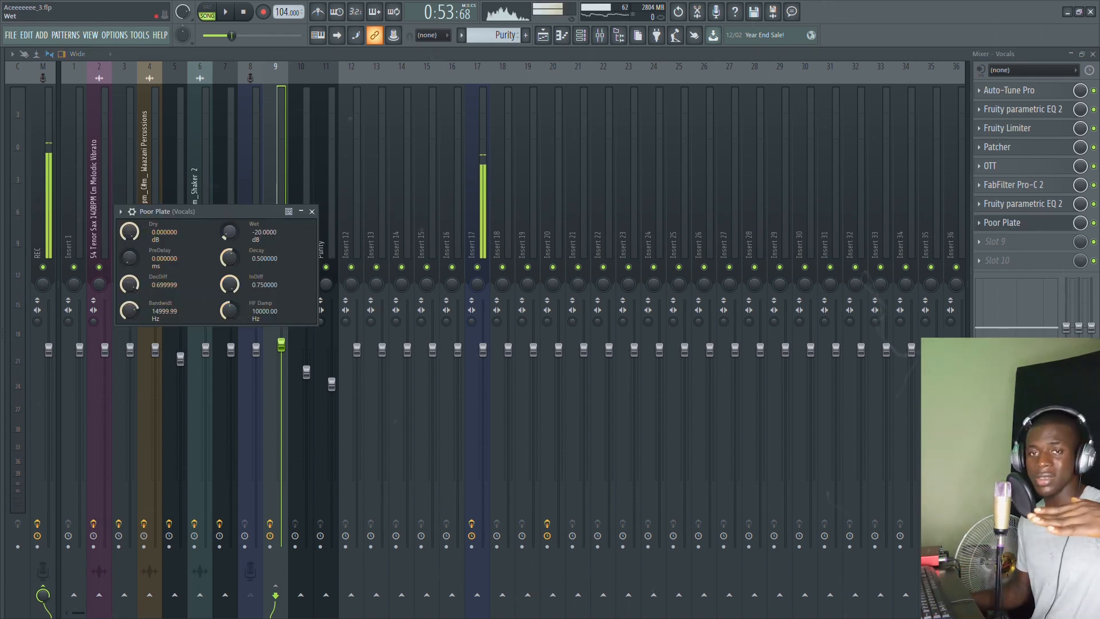
# Step: Turn the Poor Plate wet level down to about -23.4 dB and stop playback
pyautogui.moveTo(227, 232); pyautogui.dragTo(228, 236)
pyautogui.press('Escape')
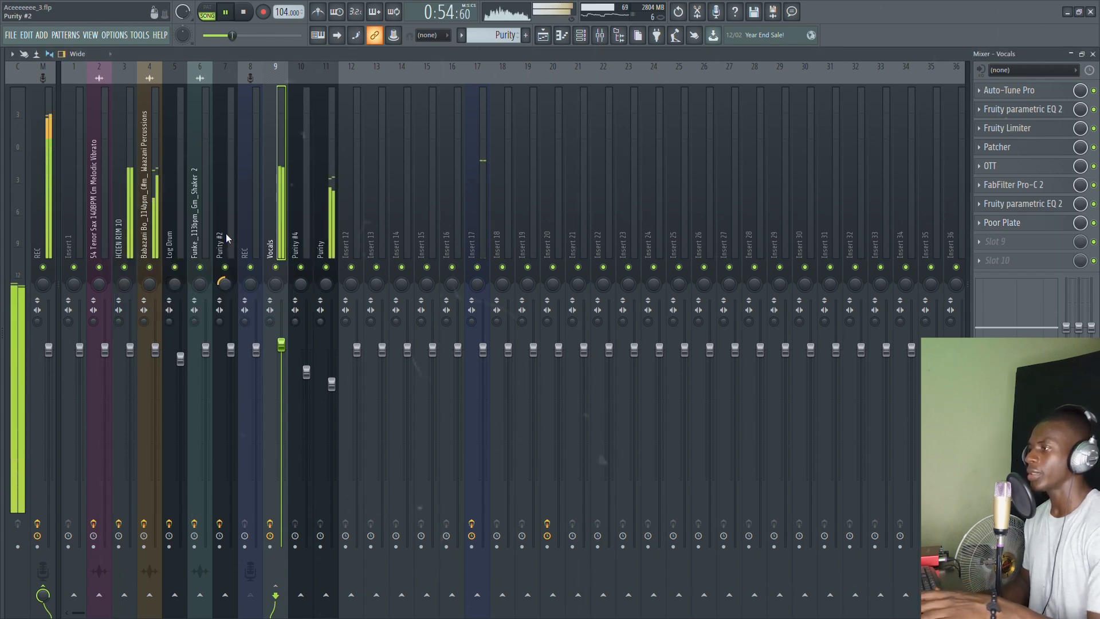
pyautogui.click(1002, 222)
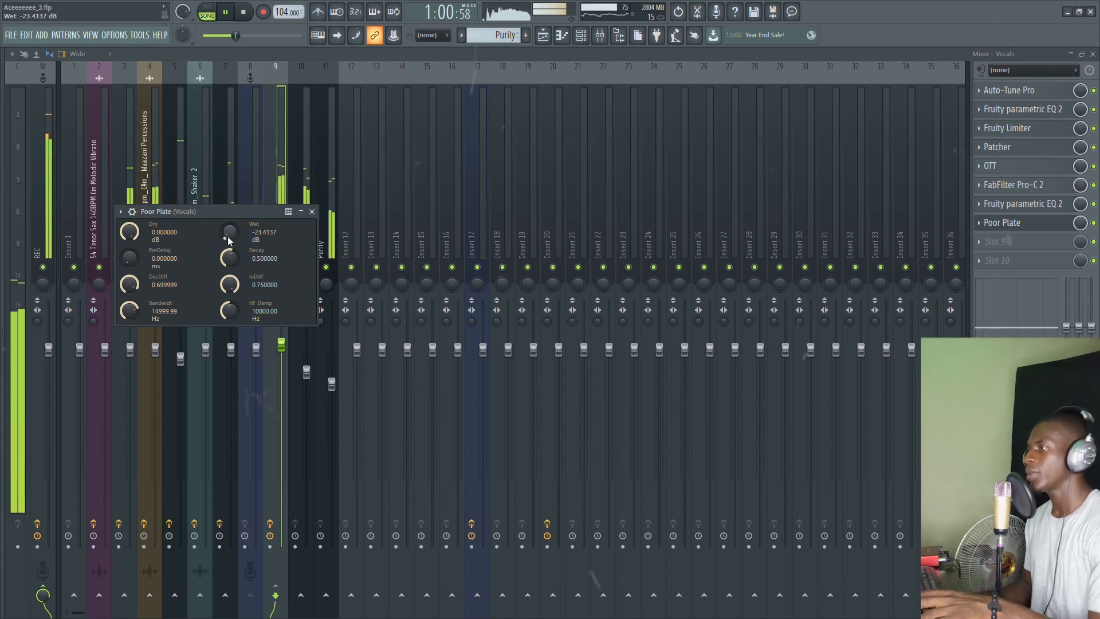
pyautogui.click(1005, 222)
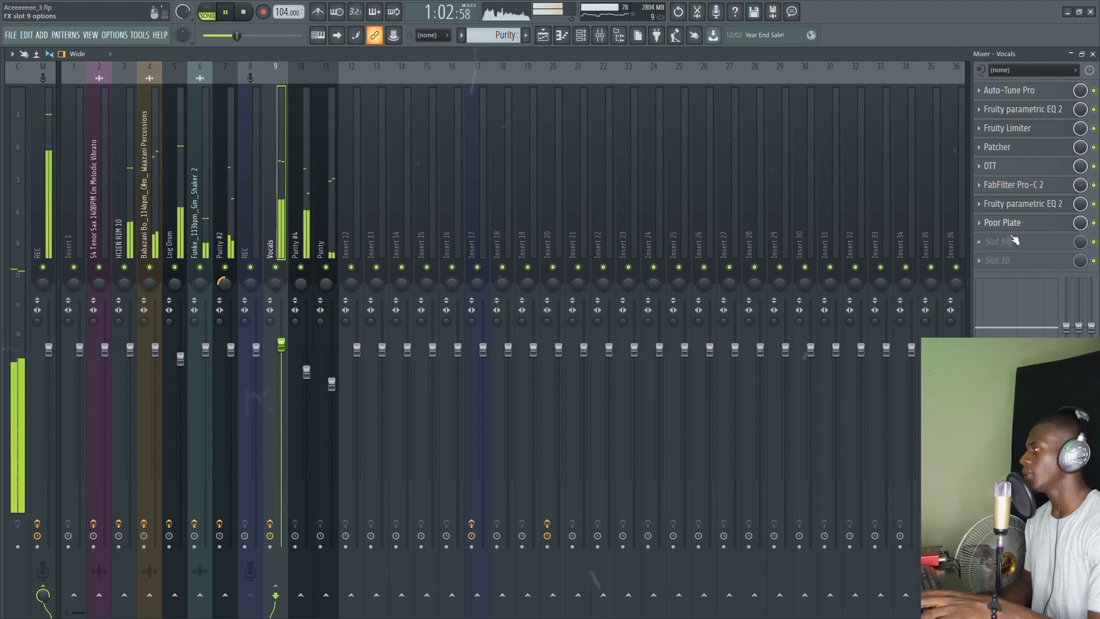
pyautogui.press('space')
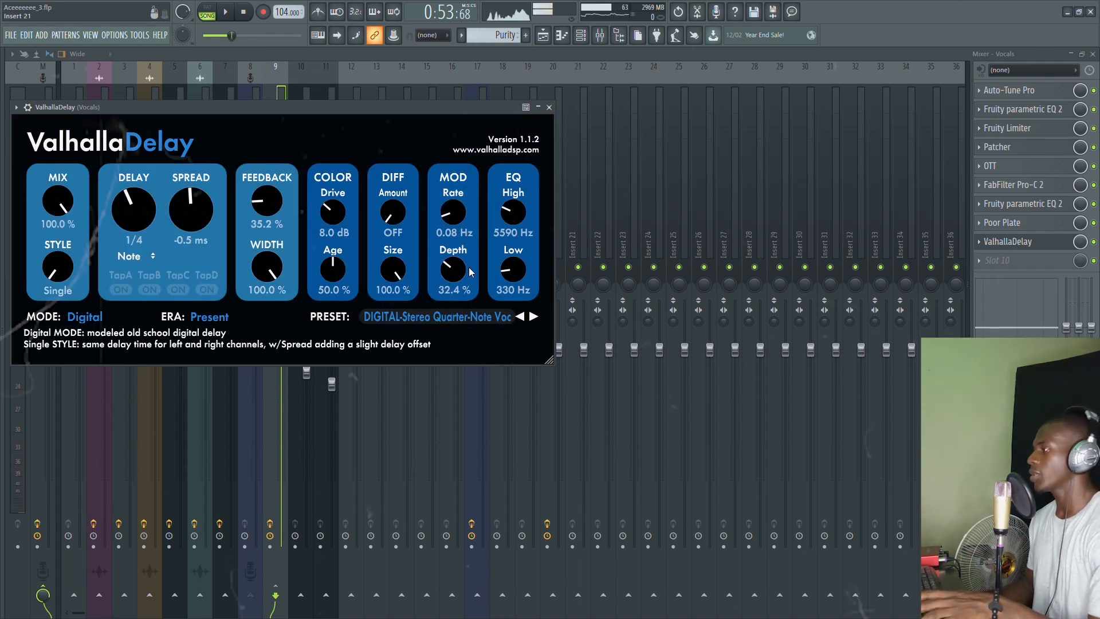
# Step: Set the ValhallaDelay slot's mix knob to about 9%, checking the delay amount during playback
pyautogui.click(1066, 241)
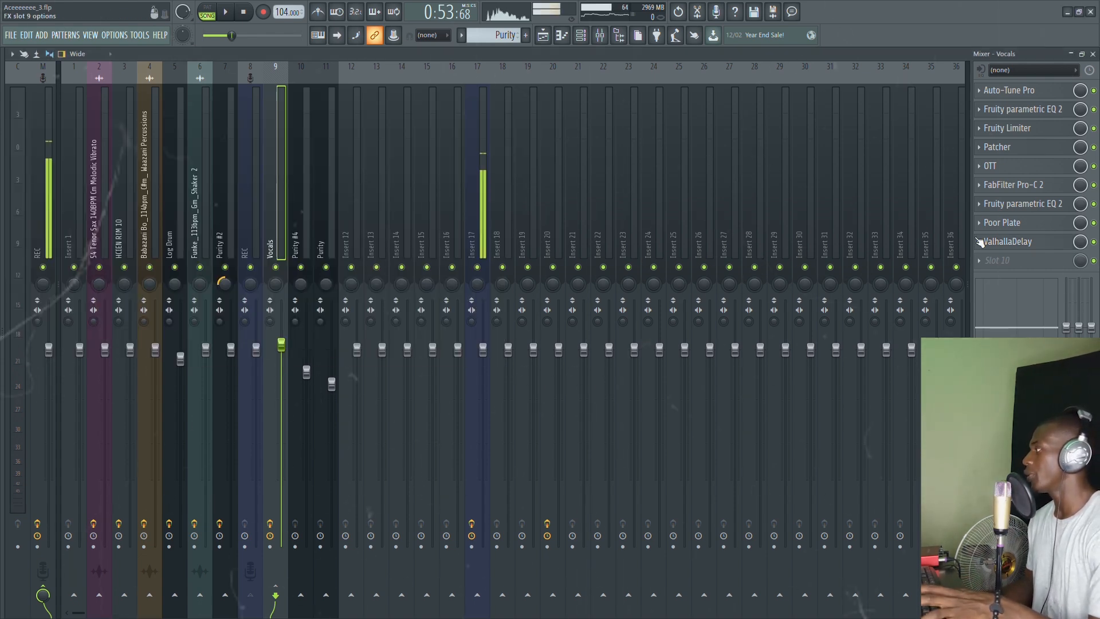
pyautogui.moveTo(1080, 243); pyautogui.dragTo(1080, 297)
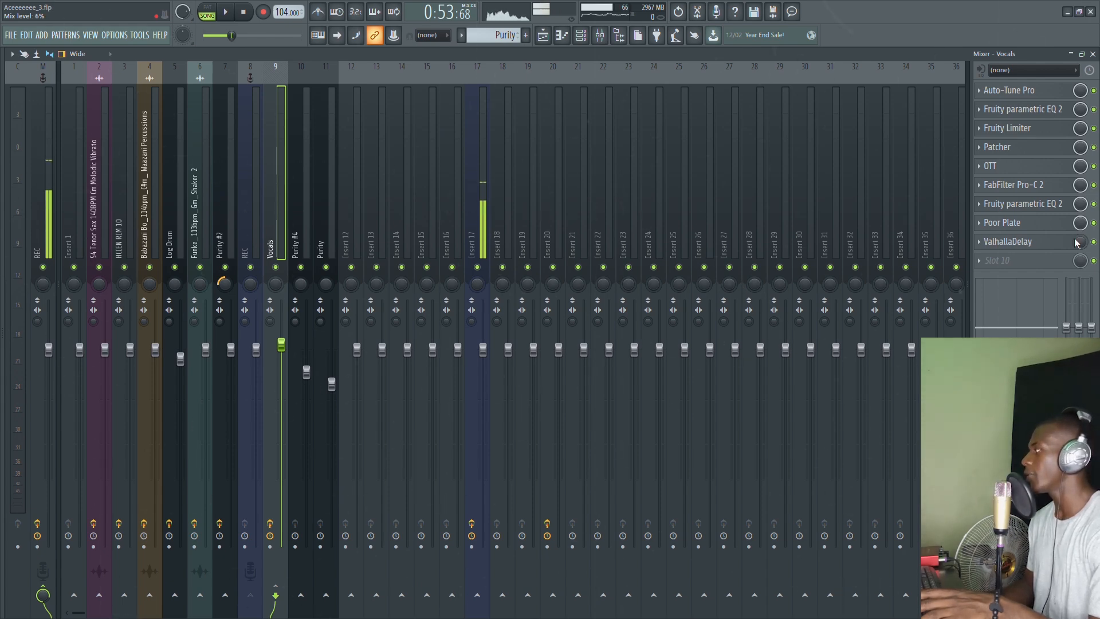
pyautogui.press('space')
pyautogui.moveTo(1076, 241); pyautogui.dragTo(1076, 239)
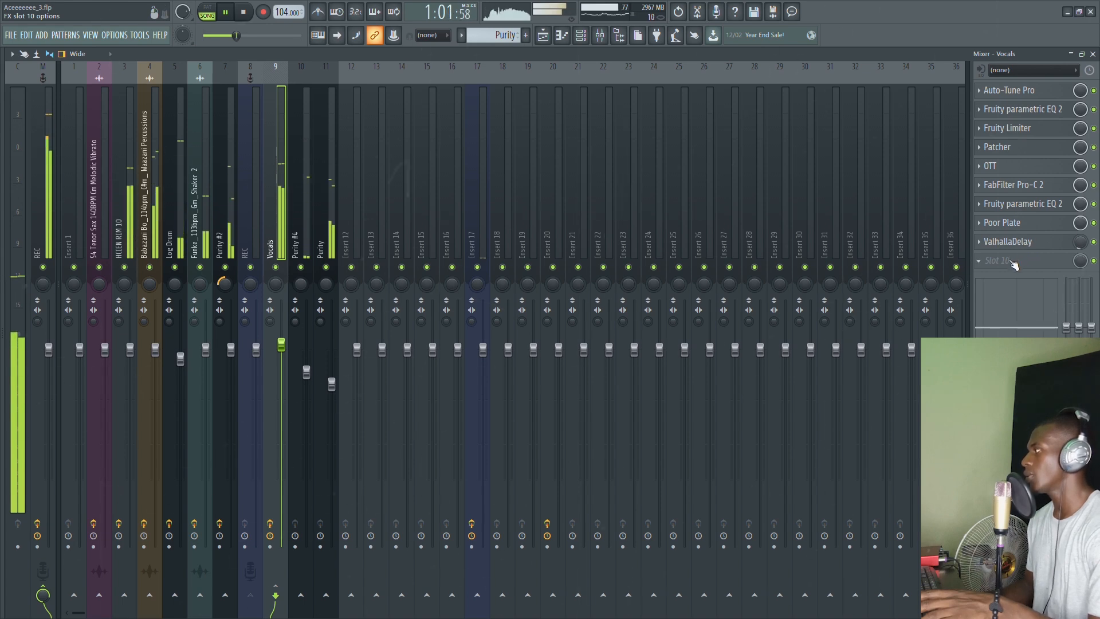
pyautogui.press('space')
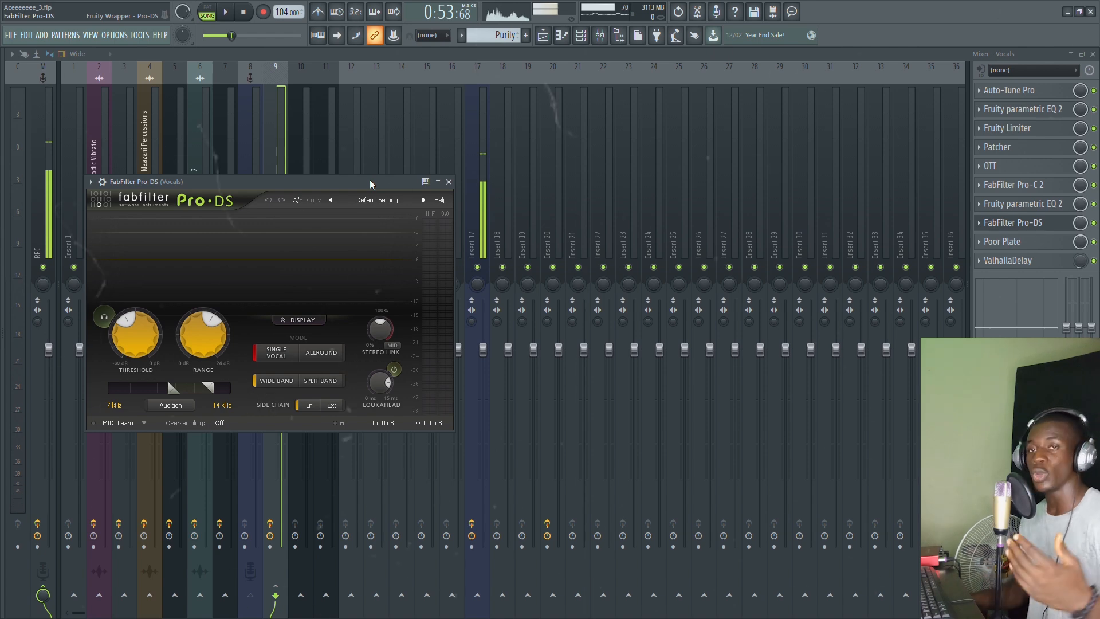
# Step: Apply the Male Split Band preset to Pro-DS and set its threshold to about -33.5 dB
pyautogui.moveTo(369, 183); pyautogui.dragTo(536, 128)
pyautogui.press('space')
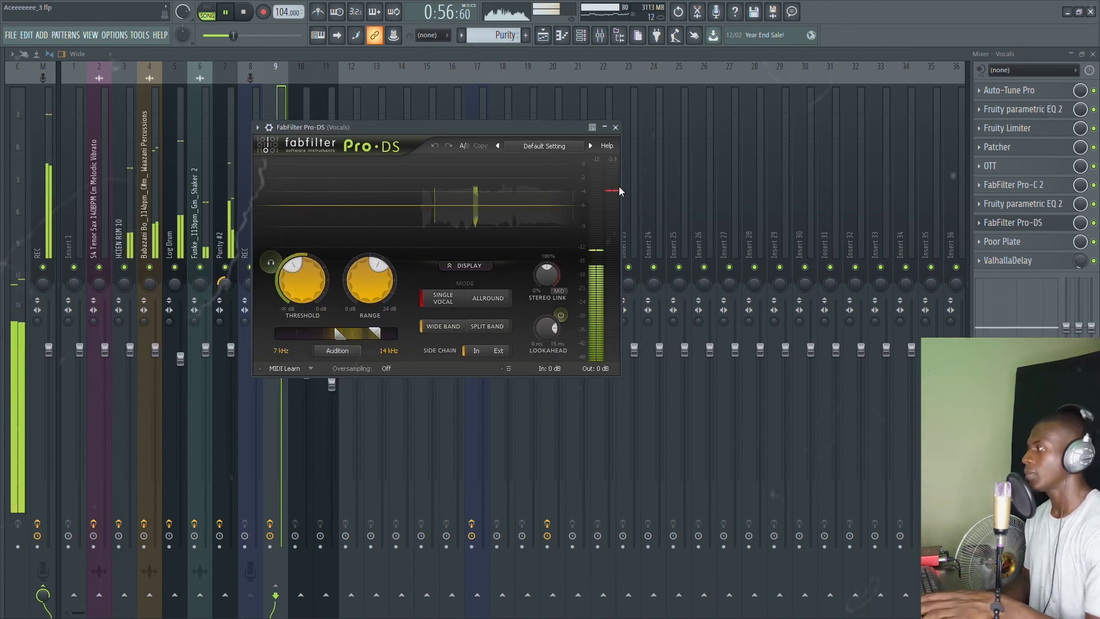
pyautogui.click(708, 194)
pyautogui.moveTo(292, 276)
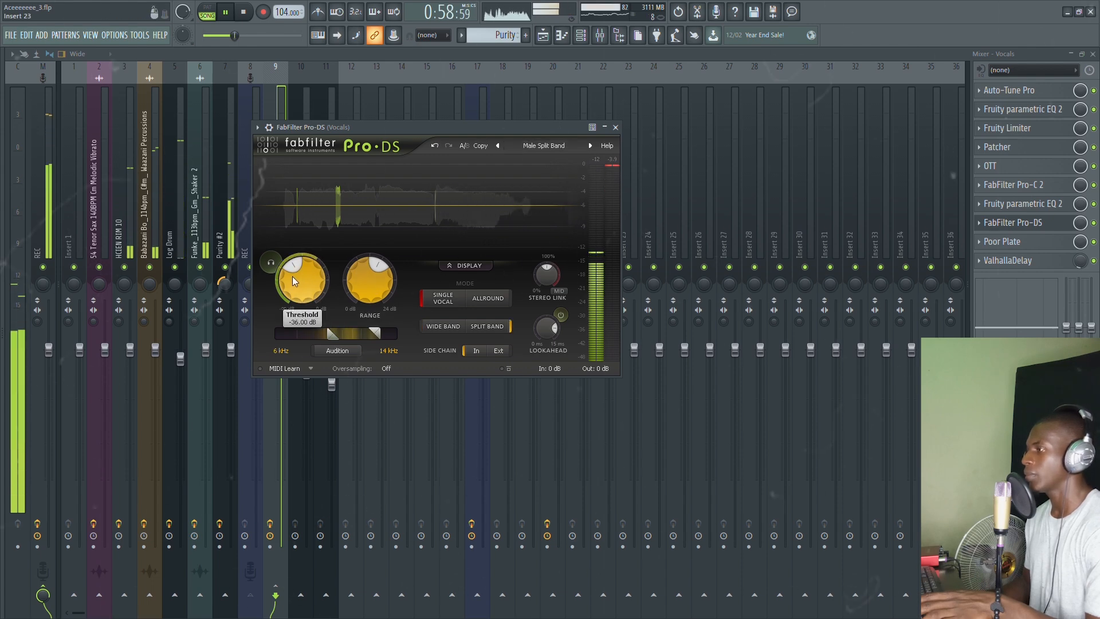
pyautogui.moveTo(292, 273); pyautogui.dragTo(290, 267)
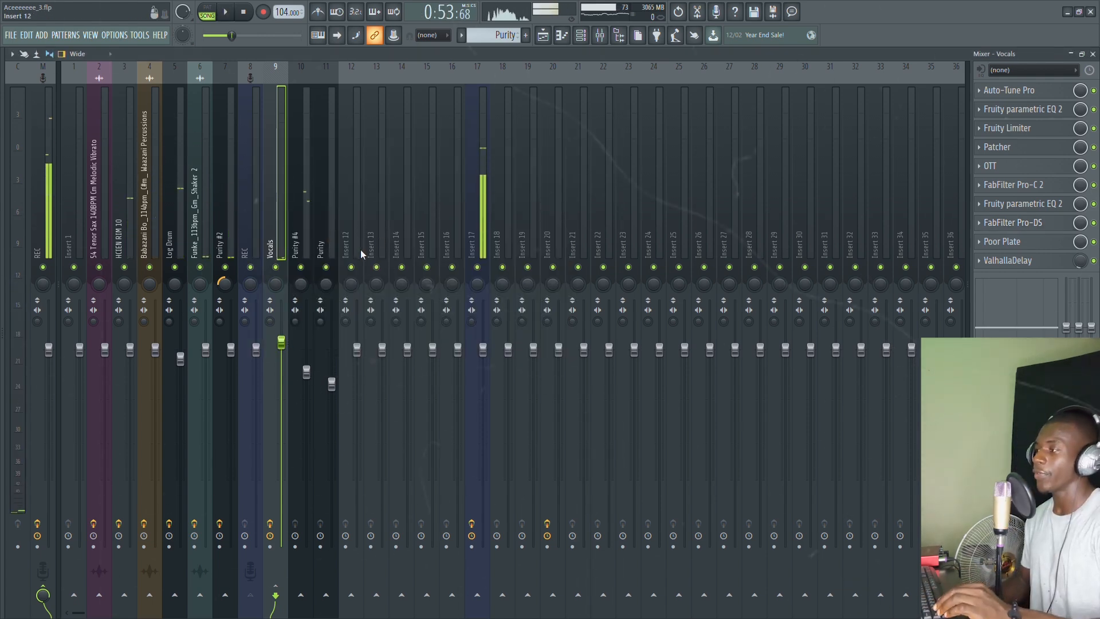
# Step: Move the empty insert next to Vocals, set its ValhallaVintageVerb low cut to 470 Hz, and lower its volume
pyautogui.moveTo(360, 249); pyautogui.dragTo(301, 235)
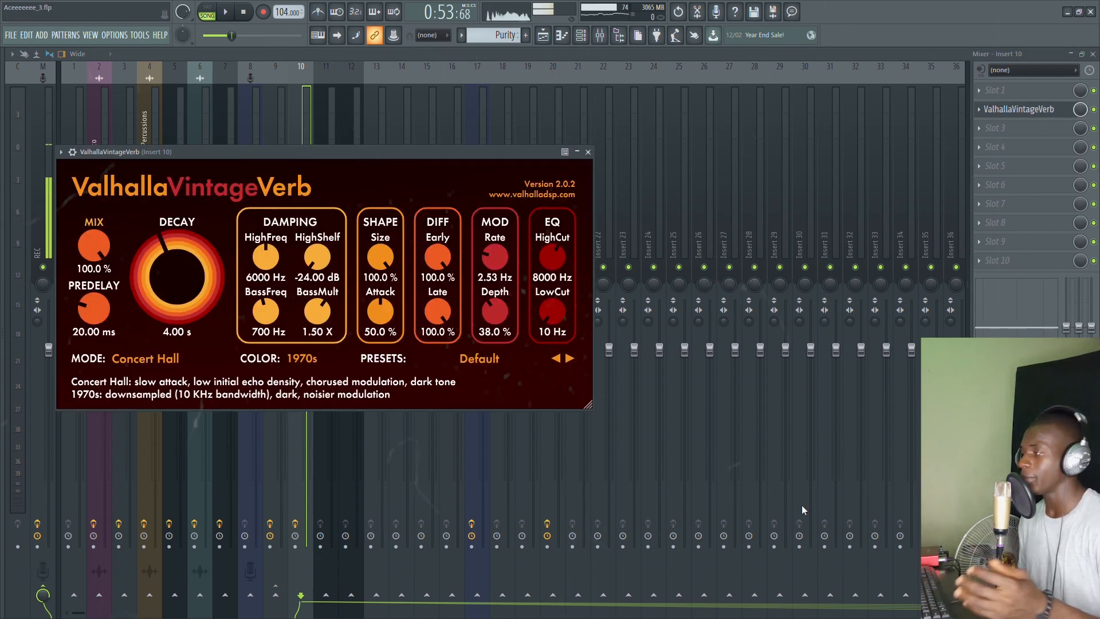
pyautogui.moveTo(549, 312)
pyautogui.mouseDown()
pyautogui.moveTo(547, 293)
pyautogui.moveTo(548, 304)
pyautogui.mouseUp()
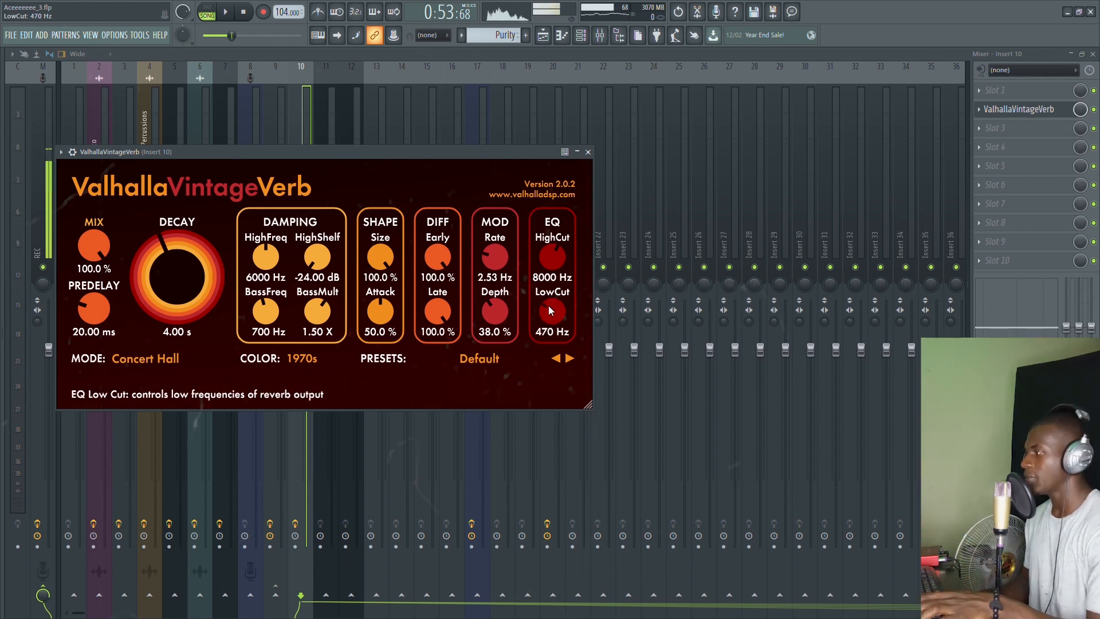
pyautogui.press('Escape')
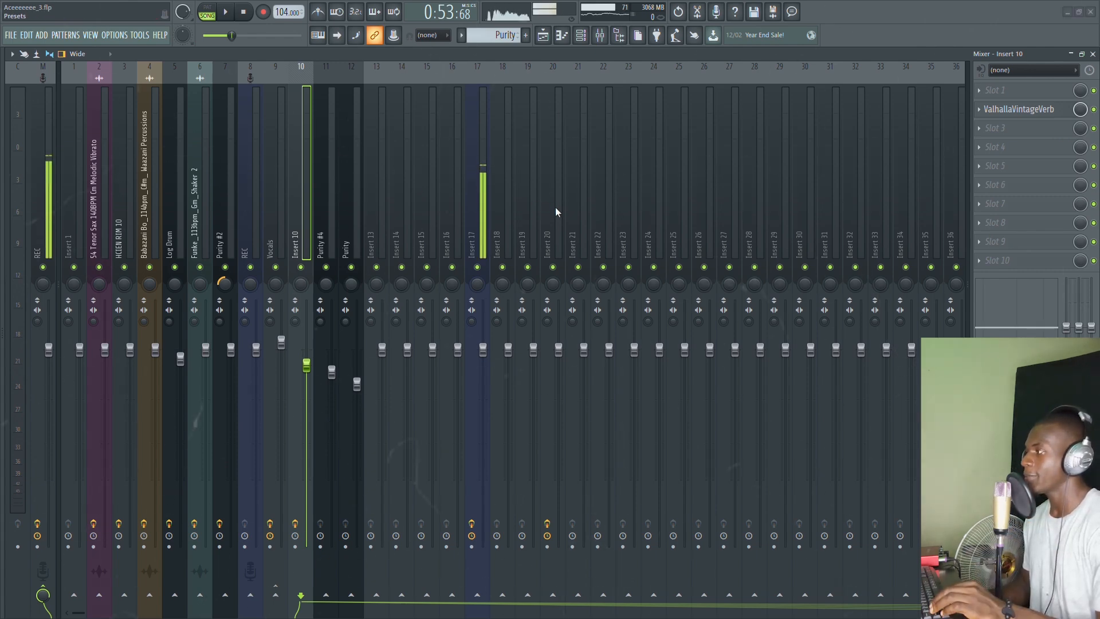
pyautogui.moveTo(306, 365); pyautogui.dragTo(307, 468)
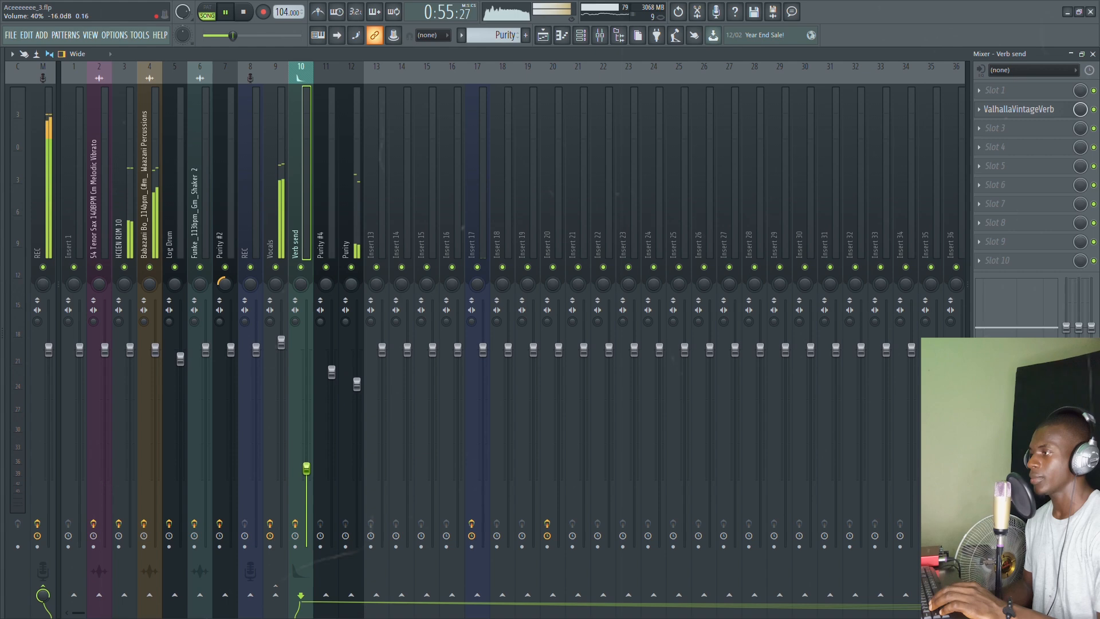
# Step: Pull the Verb send fader down to about 33% and audition the reverb level during playback
pyautogui.press('space')
pyautogui.click(274, 229)
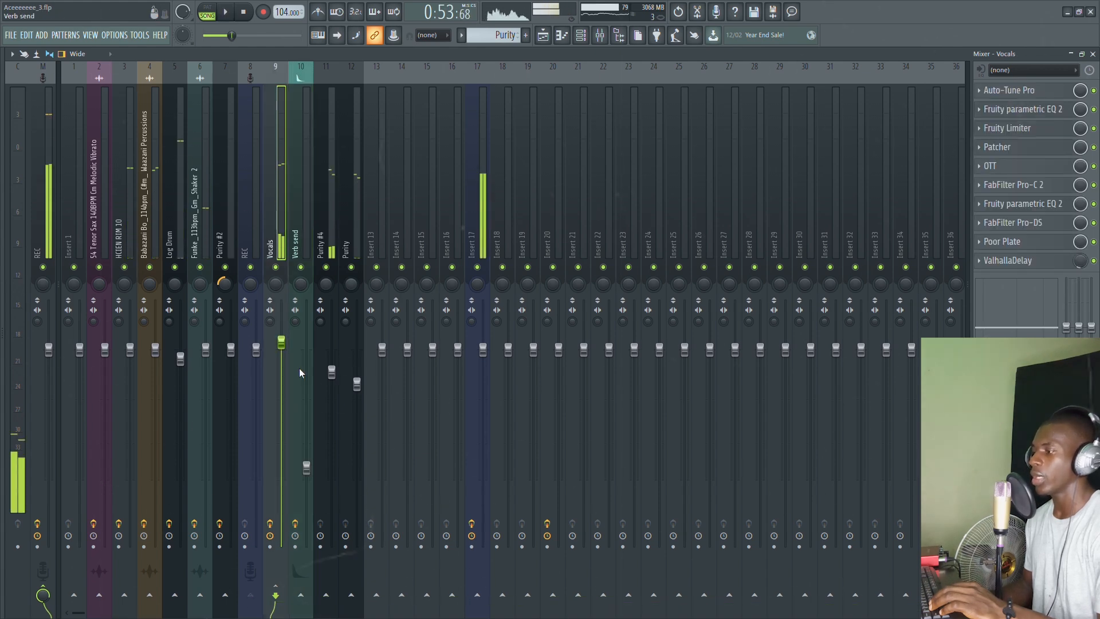
pyautogui.moveTo(308, 474); pyautogui.dragTo(306, 481)
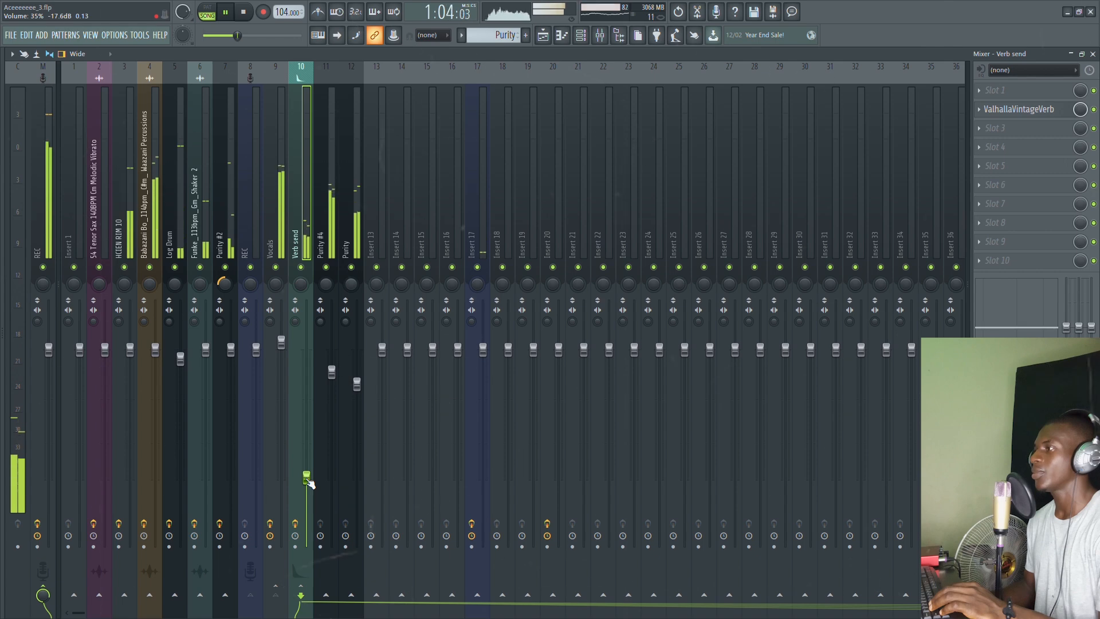
pyautogui.press('space')
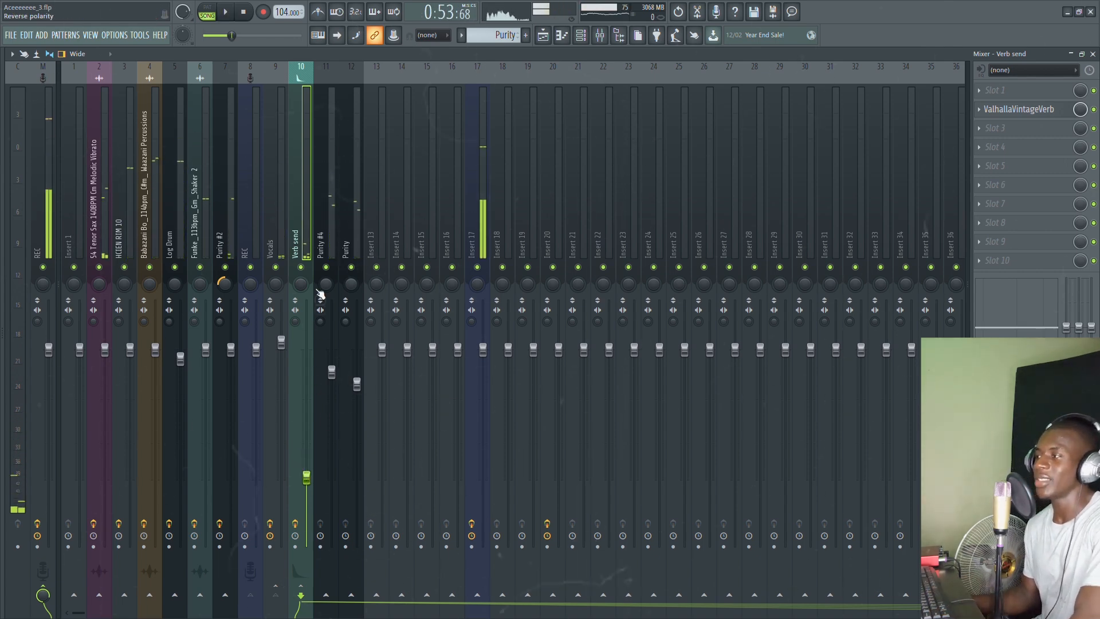
pyautogui.press('space')
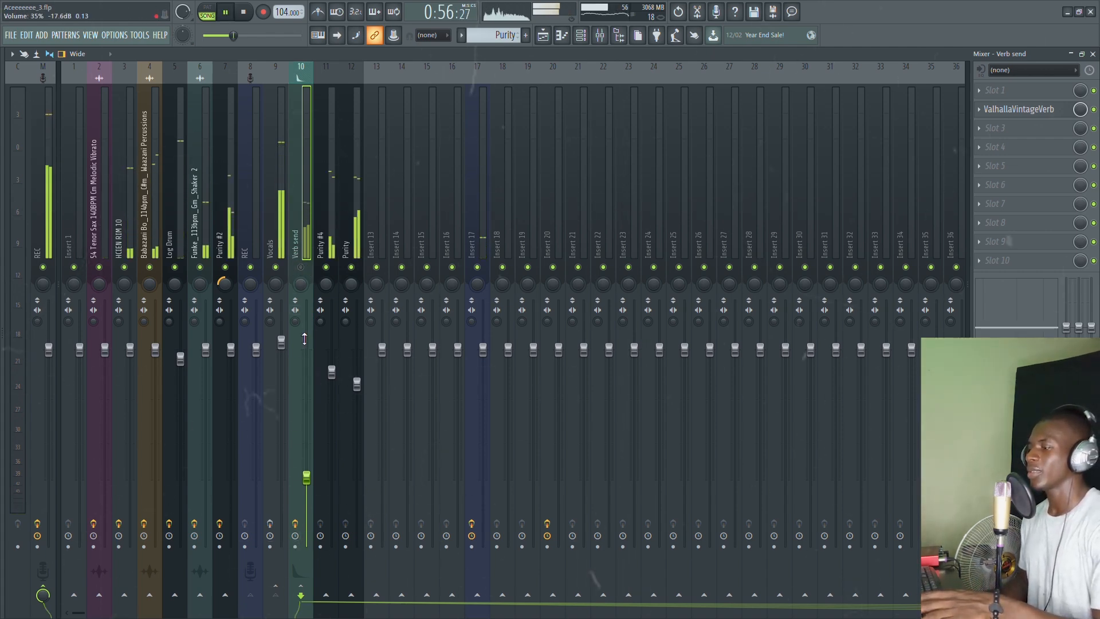
pyautogui.press('space')
pyautogui.press('space')
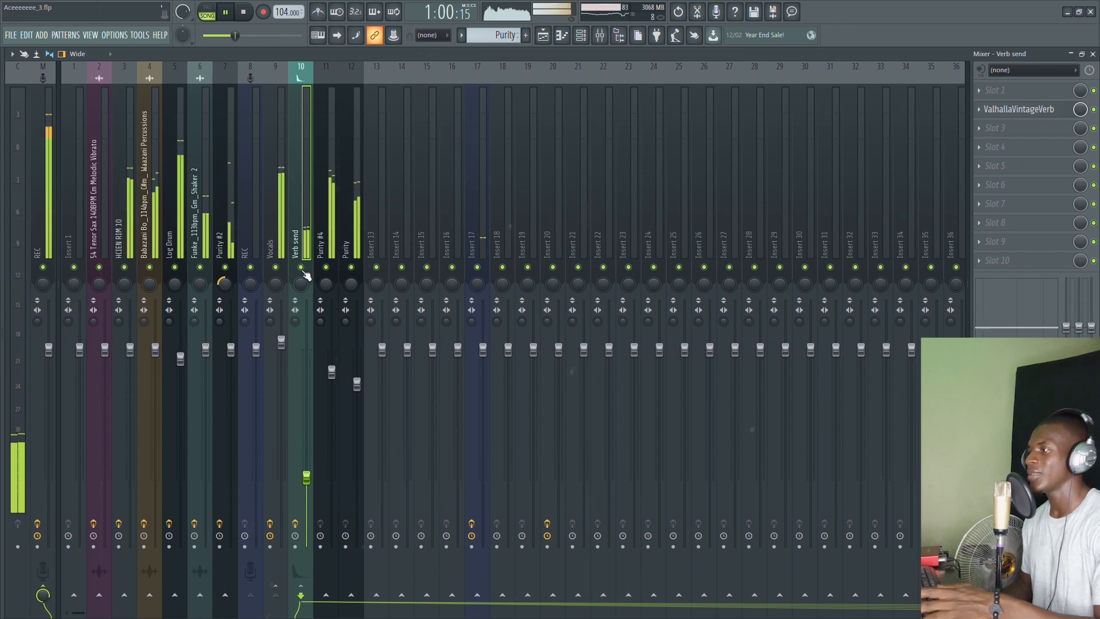
pyautogui.press('space')
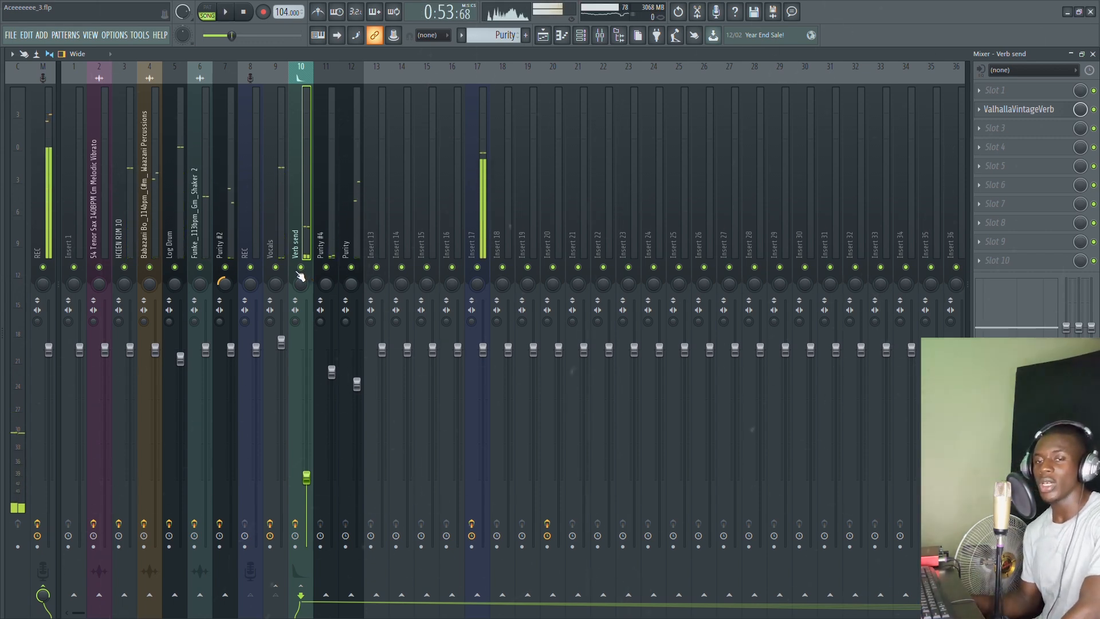